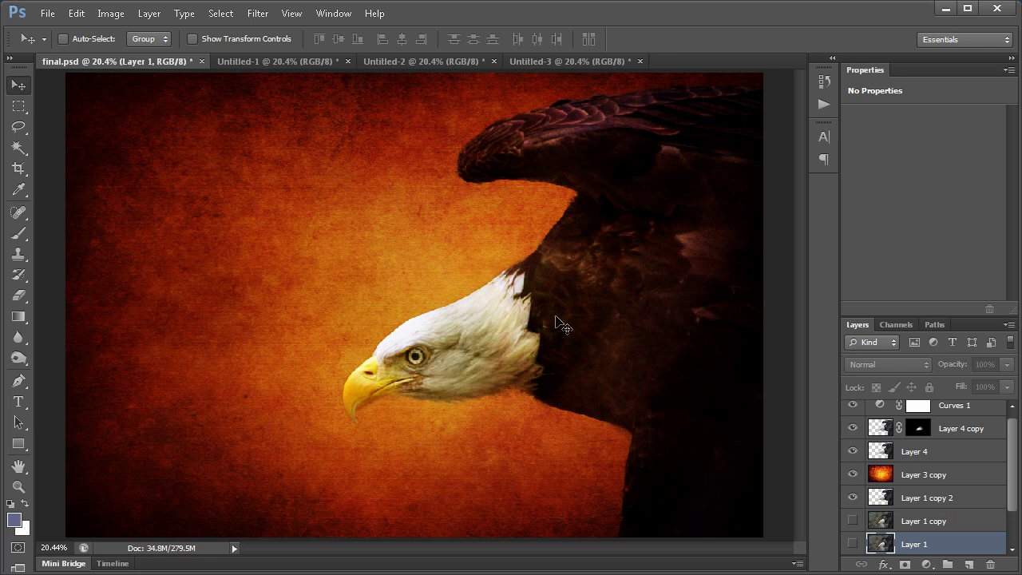
# Switch to the Untitled-3 document to view the original eagle photo on its forest background.
pyautogui.click(560, 61)
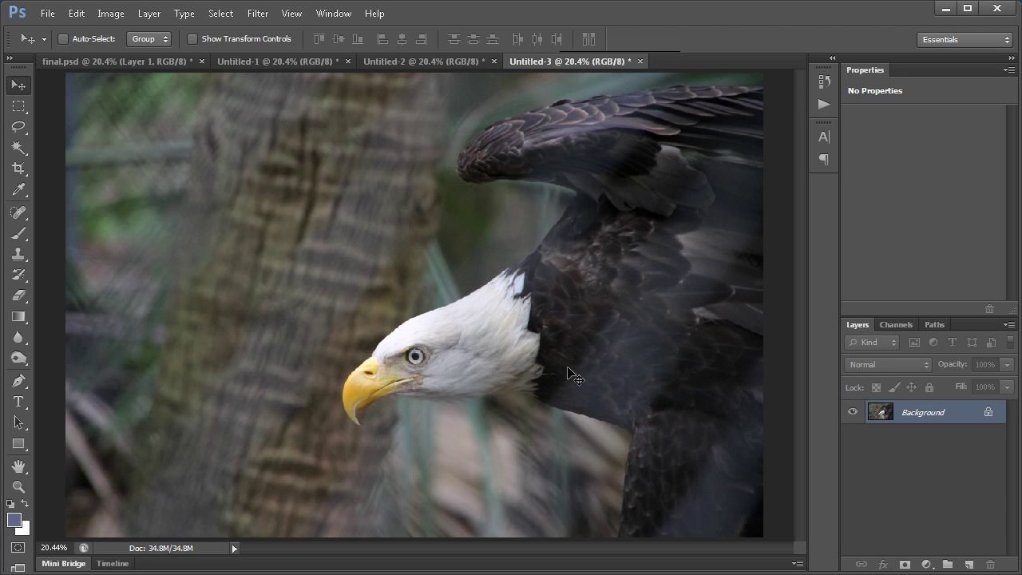
# Preview the Untitled-2 paper texture up close and the Untitled-1 grunge texture, then return to final.psd.
pyautogui.click(425, 62)
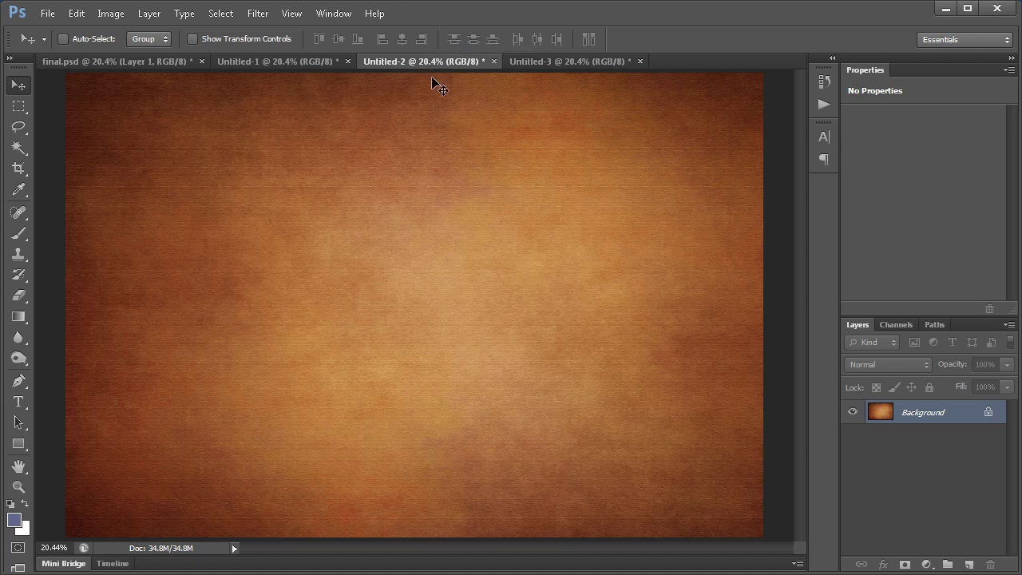
pyautogui.press('z')
pyautogui.moveTo(369, 267); pyautogui.dragTo(443, 310)
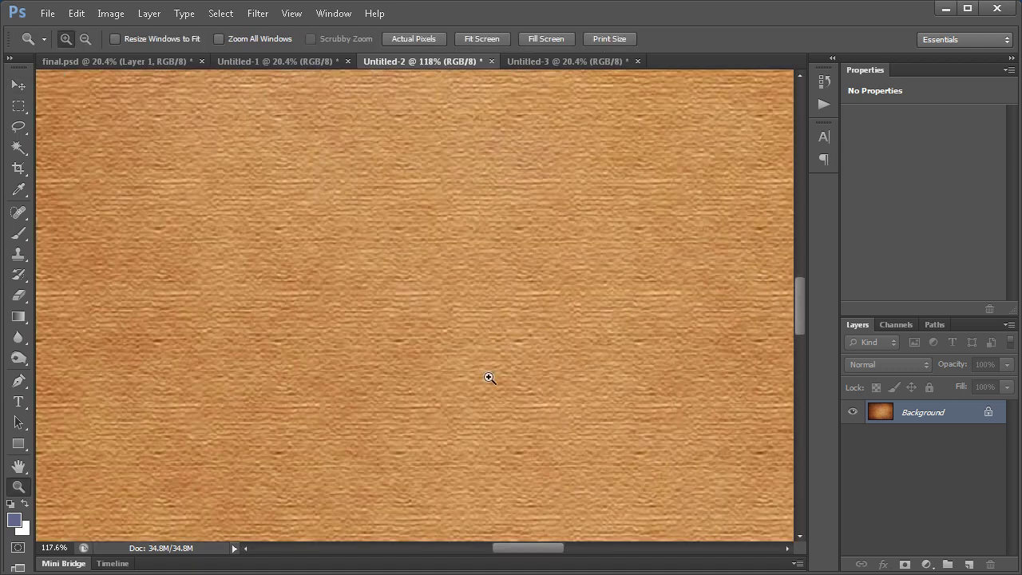
pyautogui.hotkey('ctrl', '0')
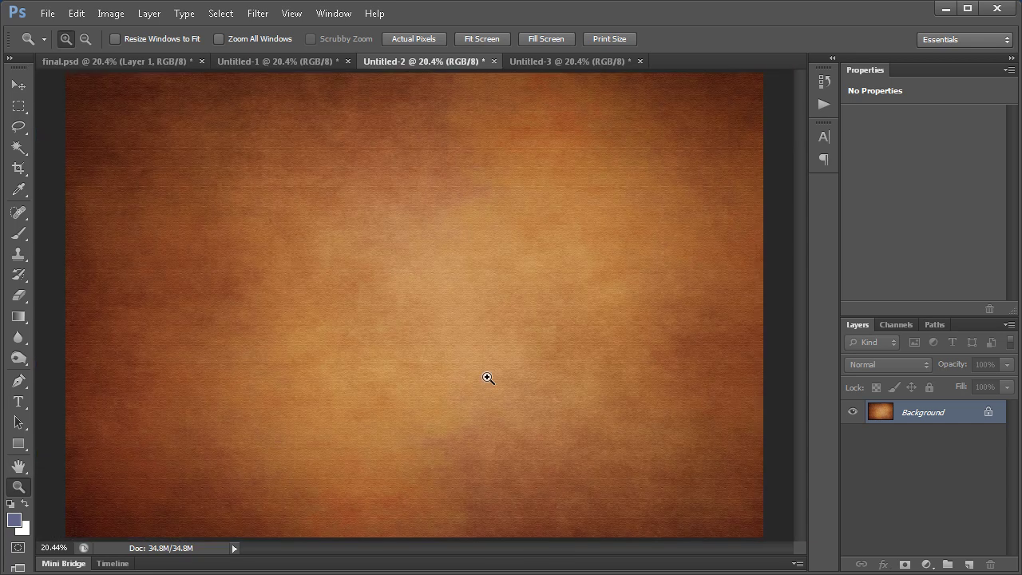
pyautogui.click(284, 67)
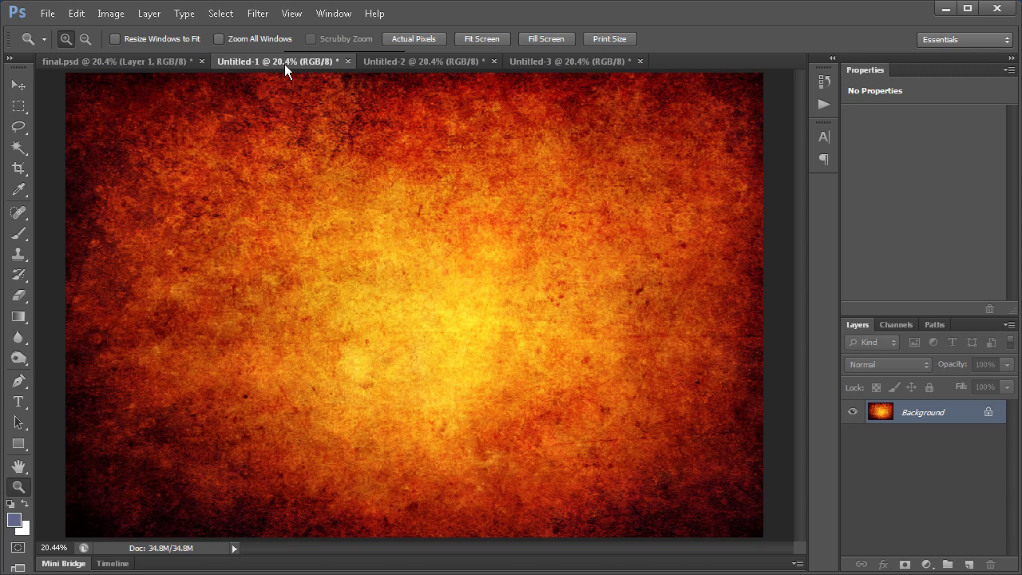
pyautogui.click(167, 63)
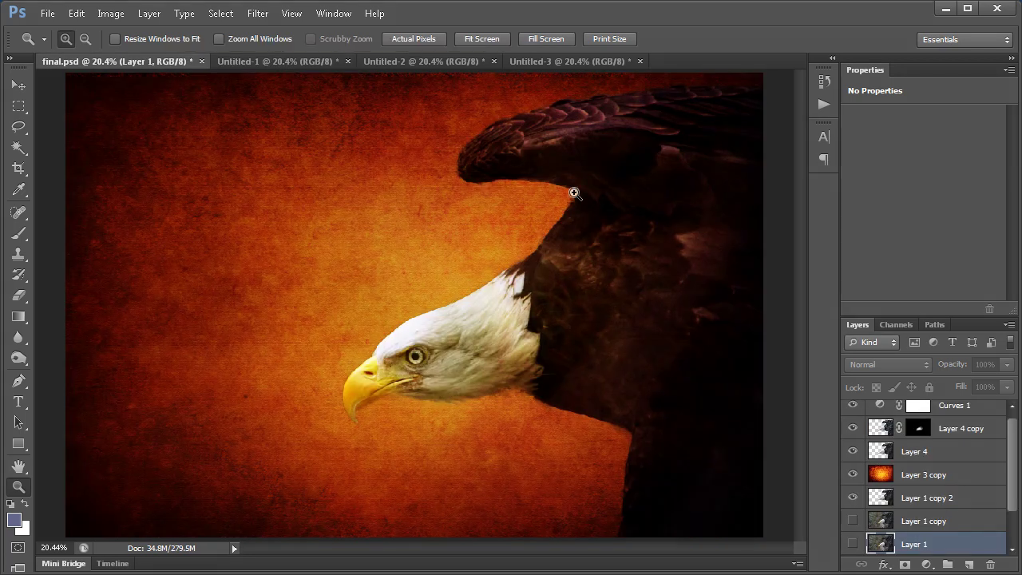
# In Untitled-3, duplicate the eagle Background layer as Layer 1.
pyautogui.click(572, 63)
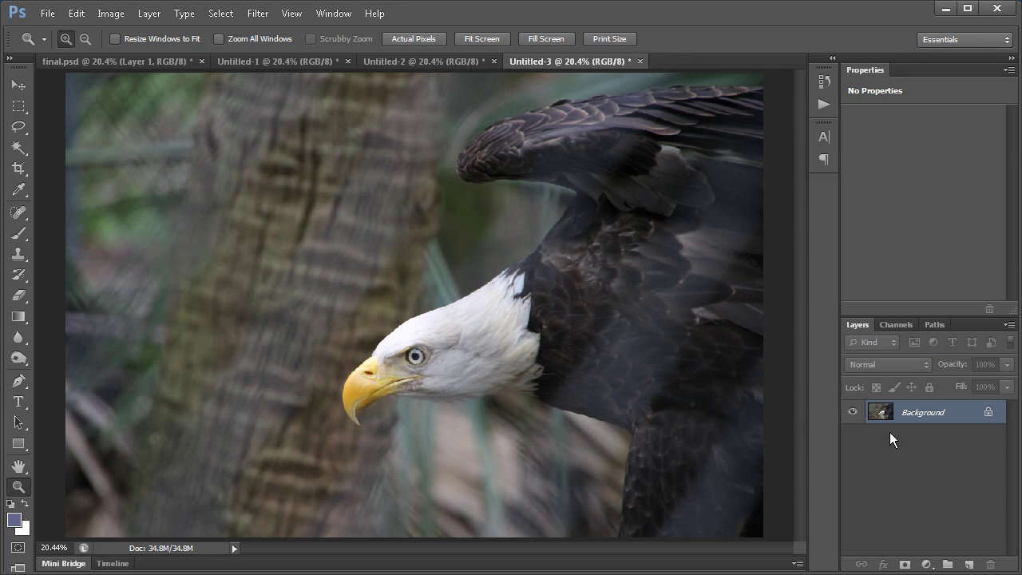
pyautogui.moveTo(880, 411); pyautogui.dragTo(878, 412)
pyautogui.hotkey('ctrl', 'j')
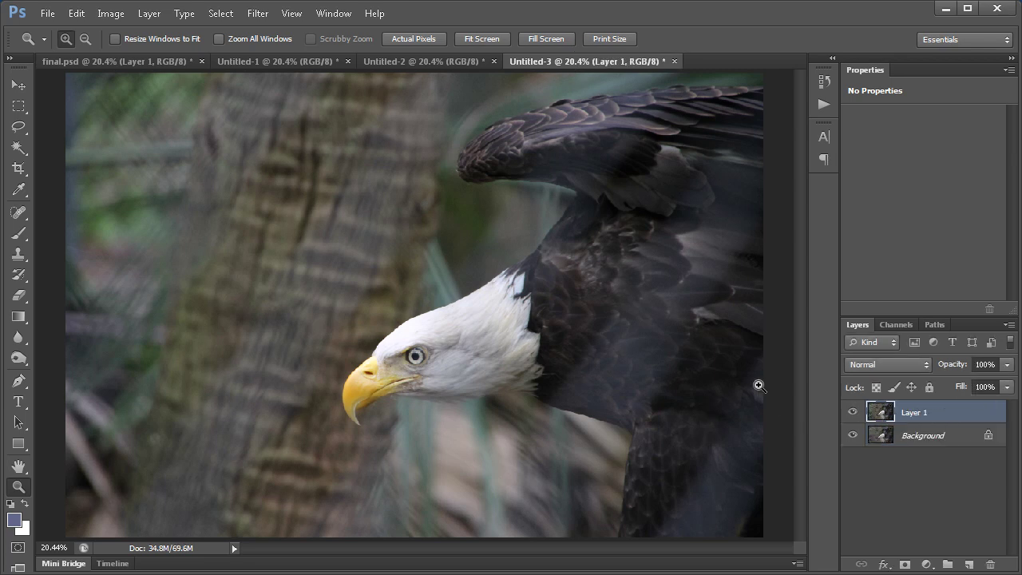
# Launch Topaz Labs' Topaz ReMask 3 filter on Layer 1.
pyautogui.click(257, 14)
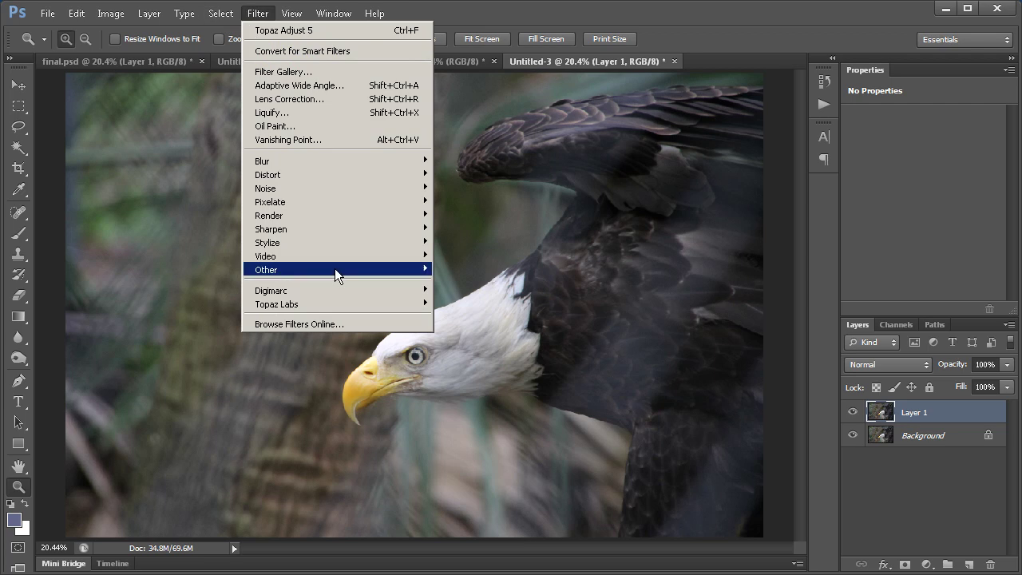
pyautogui.moveTo(331, 308)
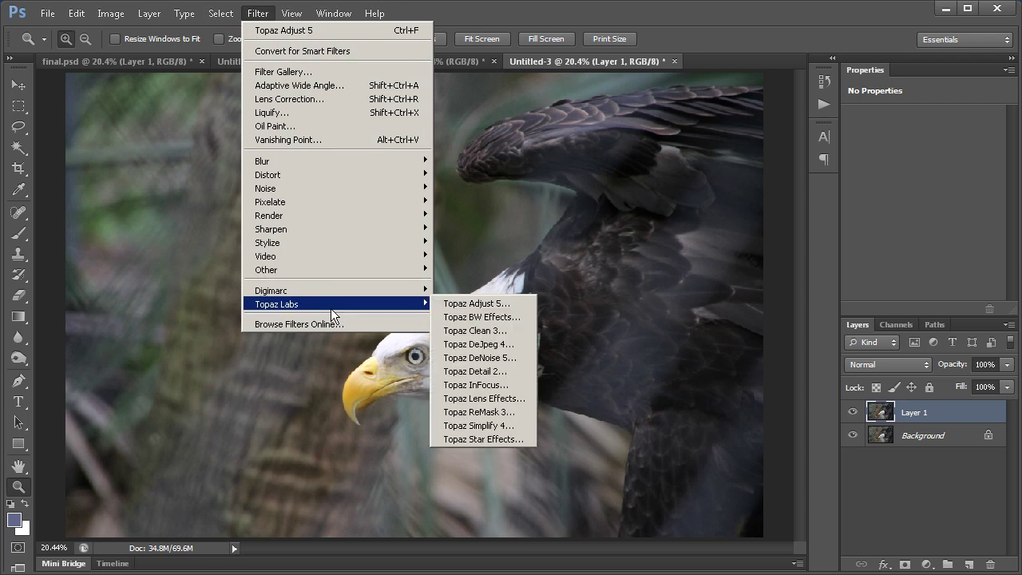
pyautogui.click(498, 412)
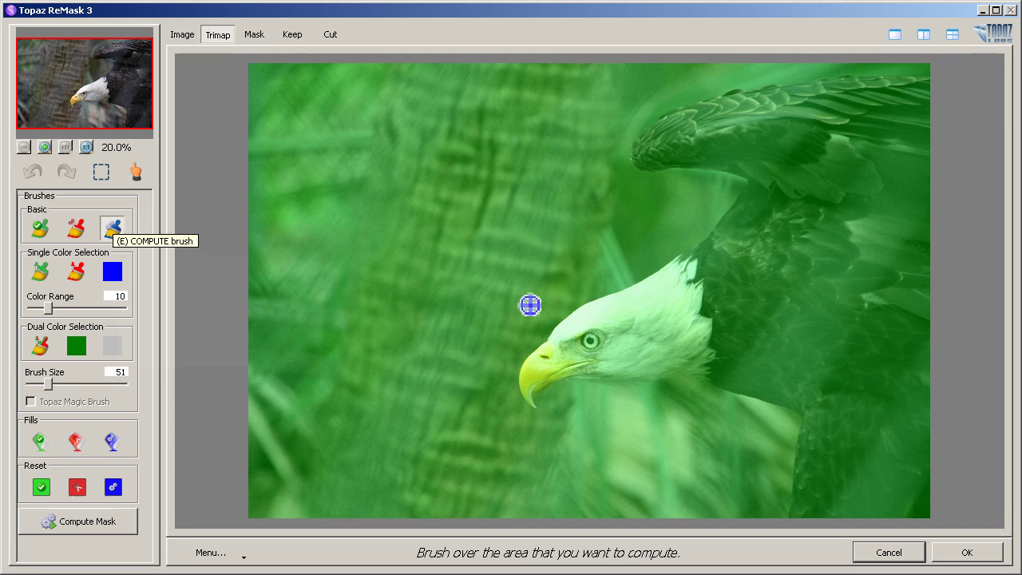
# Trace a blue compute outline around the eagle, then flood-fill the surrounding background red to cut.
pyautogui.moveTo(799, 520)
pyautogui.mouseDown()
pyautogui.moveTo(801, 412)
pyautogui.moveTo(699, 386)
pyautogui.moveTo(548, 397)
pyautogui.moveTo(541, 415)
pyautogui.moveTo(526, 392)
pyautogui.moveTo(708, 253)
pyautogui.moveTo(756, 190)
pyautogui.moveTo(650, 177)
pyautogui.moveTo(663, 125)
pyautogui.moveTo(747, 111)
pyautogui.moveTo(742, 98)
pyautogui.moveTo(854, 79)
pyautogui.mouseUp()
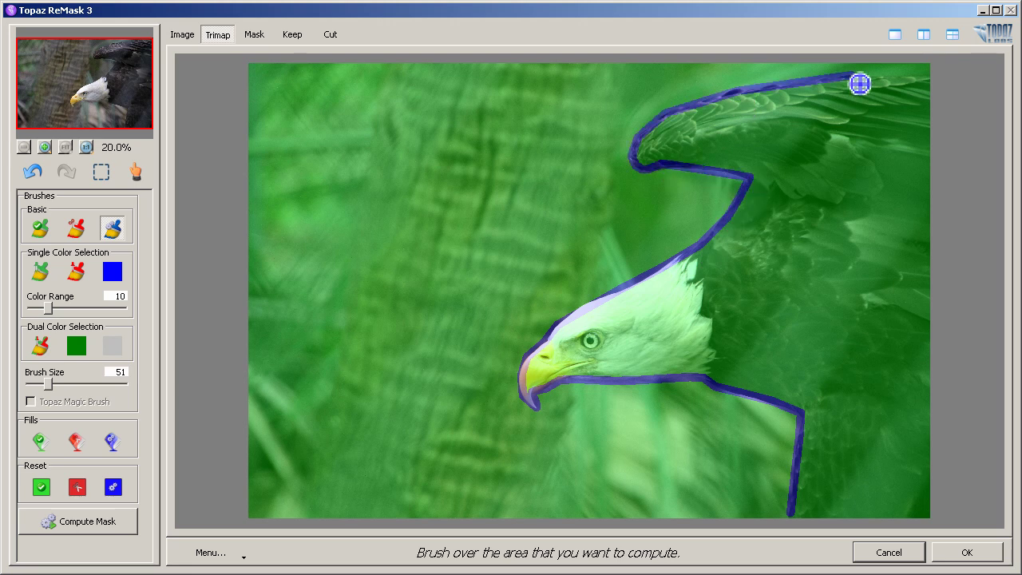
pyautogui.moveTo(937, 83)
pyautogui.mouseDown()
pyautogui.moveTo(956, 128)
pyautogui.moveTo(801, 525)
pyautogui.mouseUp()
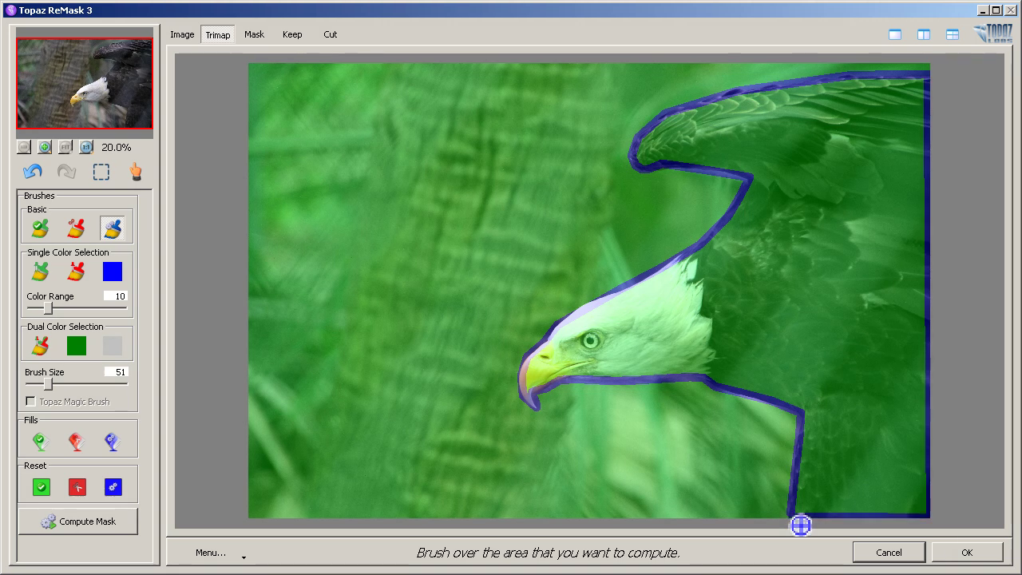
pyautogui.click(78, 449)
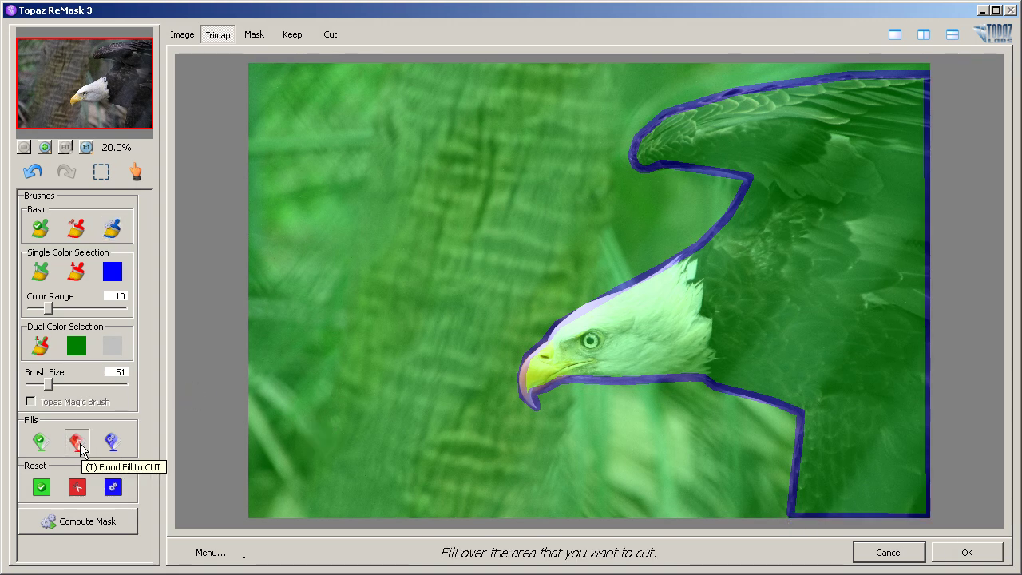
pyautogui.click(389, 333)
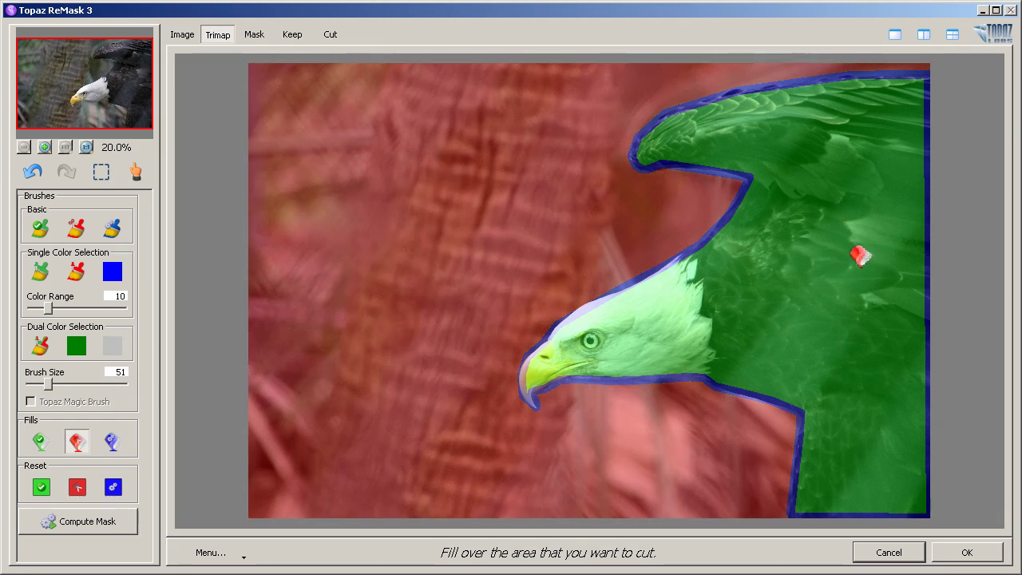
# Compute the eagle mask, preview the kept cutout, and apply it as Layer 1 copy.
pyautogui.click(67, 524)
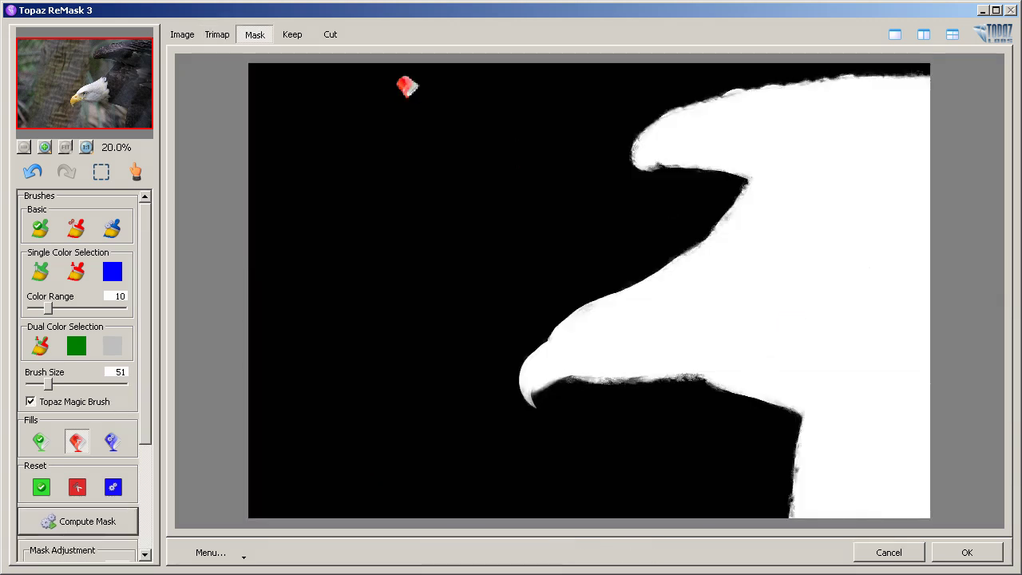
pyautogui.click(285, 40)
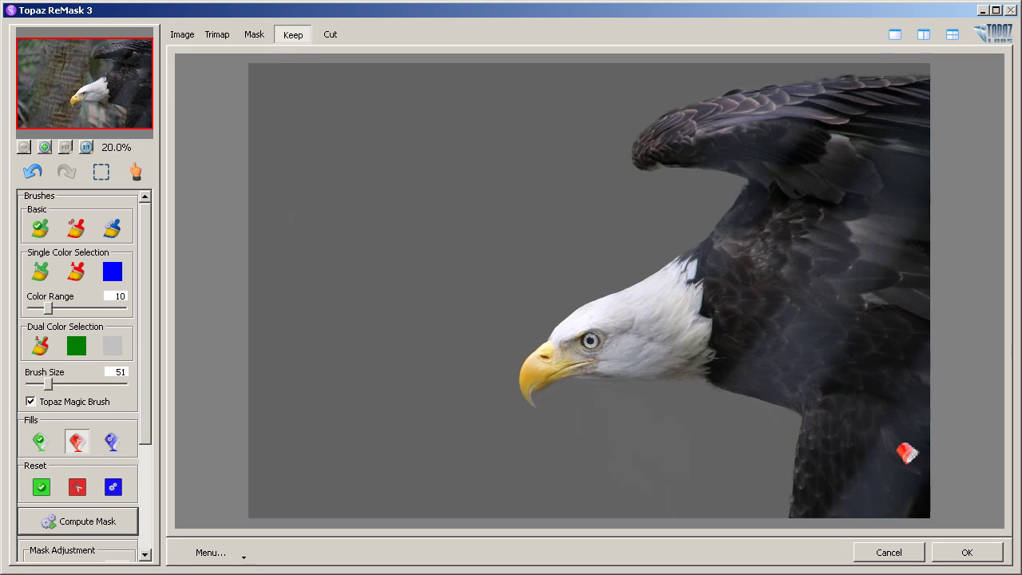
pyautogui.click(946, 552)
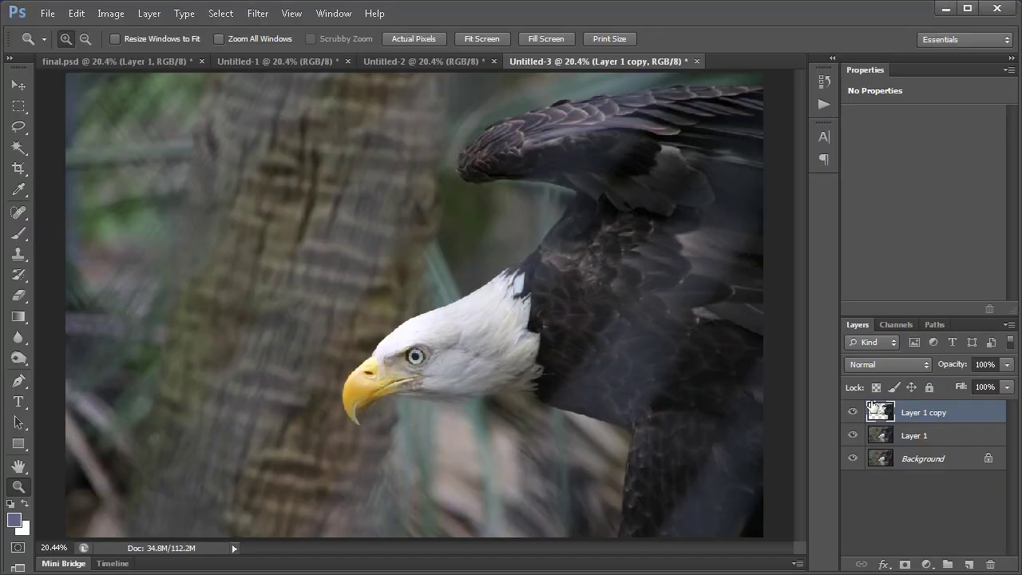
# Hide Layer 1 and Background so only the eagle cutout shows, and select Layer 1 copy.
pyautogui.click(853, 435)
pyautogui.click(853, 460)
pyautogui.click(879, 465)
pyautogui.click(878, 436)
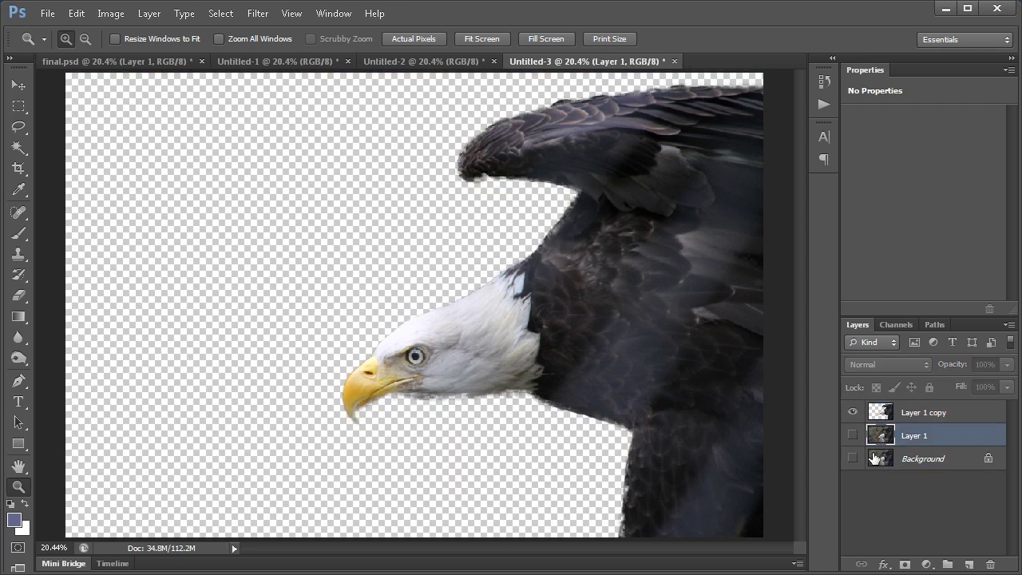
pyautogui.click(853, 412)
pyautogui.click(853, 412)
pyautogui.click(882, 414)
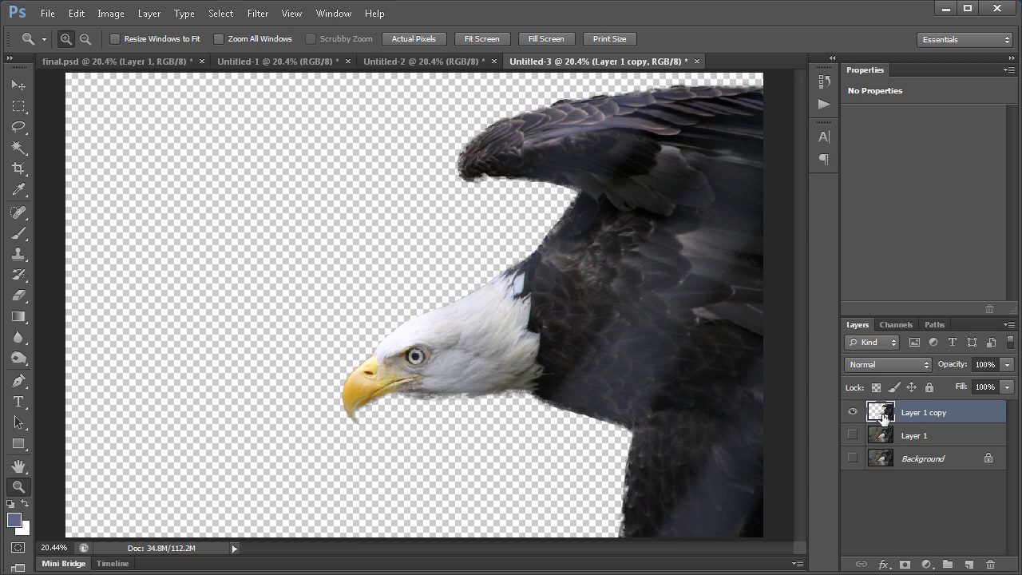
# Copy the whole Untitled-2 paper texture into Untitled-3 as Layer 2, placed below Layer 1 copy.
pyautogui.click(392, 63)
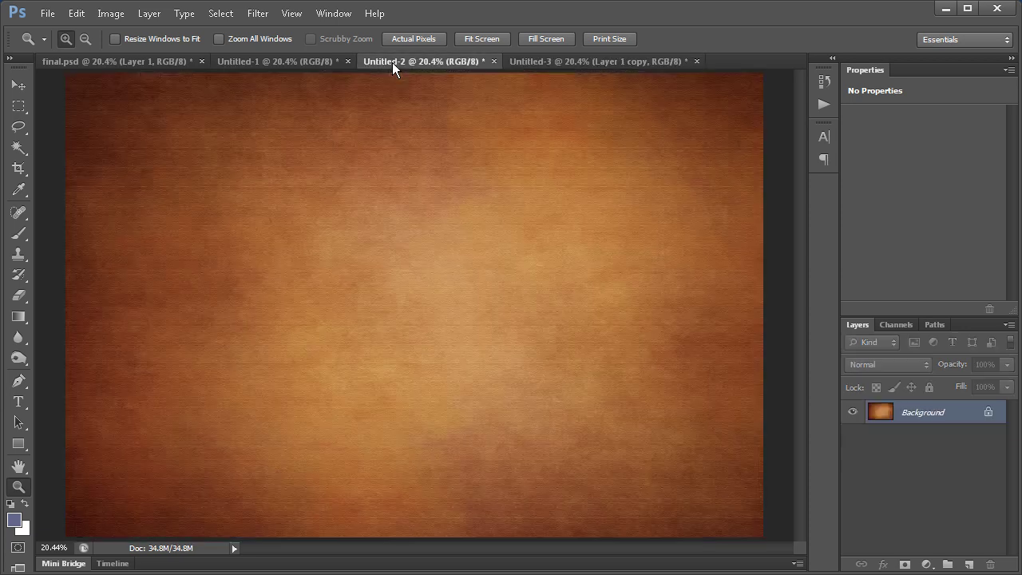
pyautogui.hotkey('ctrl', 'a')
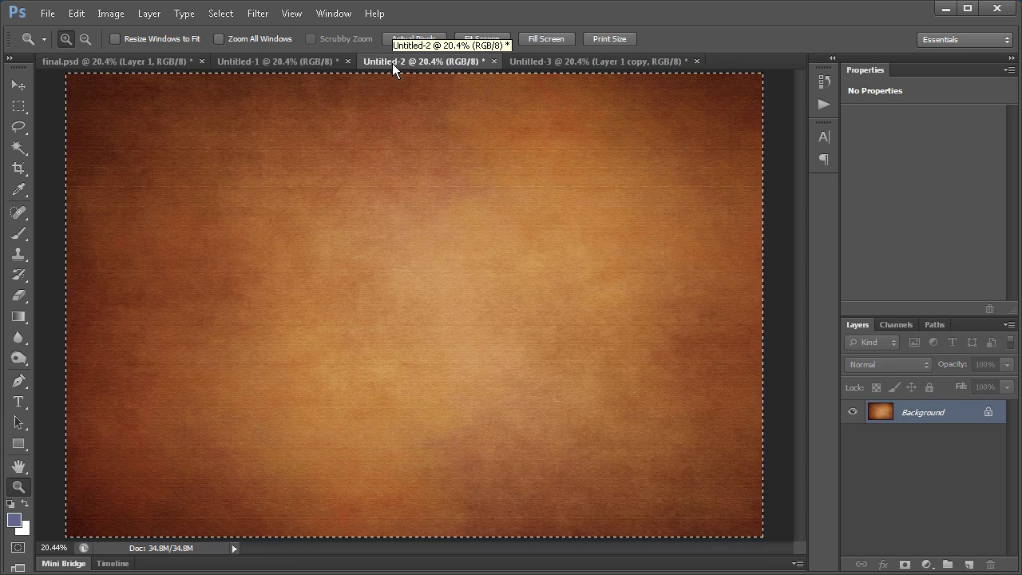
pyautogui.hotkey('ctrl', 'c')
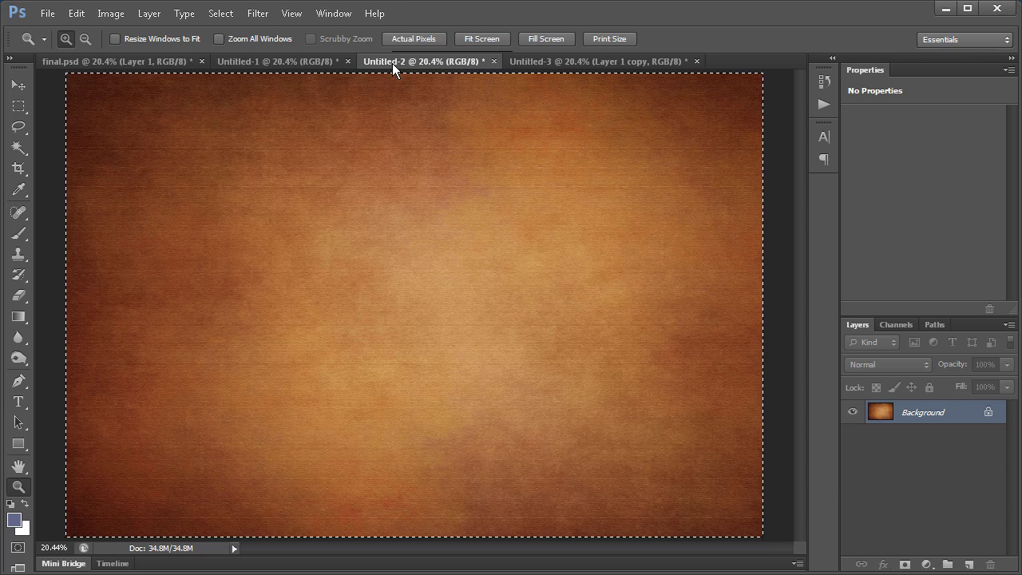
pyautogui.hotkey('ctrl', 'Tab')
pyautogui.hotkey('ctrl', 'v')
pyautogui.moveTo(885, 417); pyautogui.dragTo(885, 446)
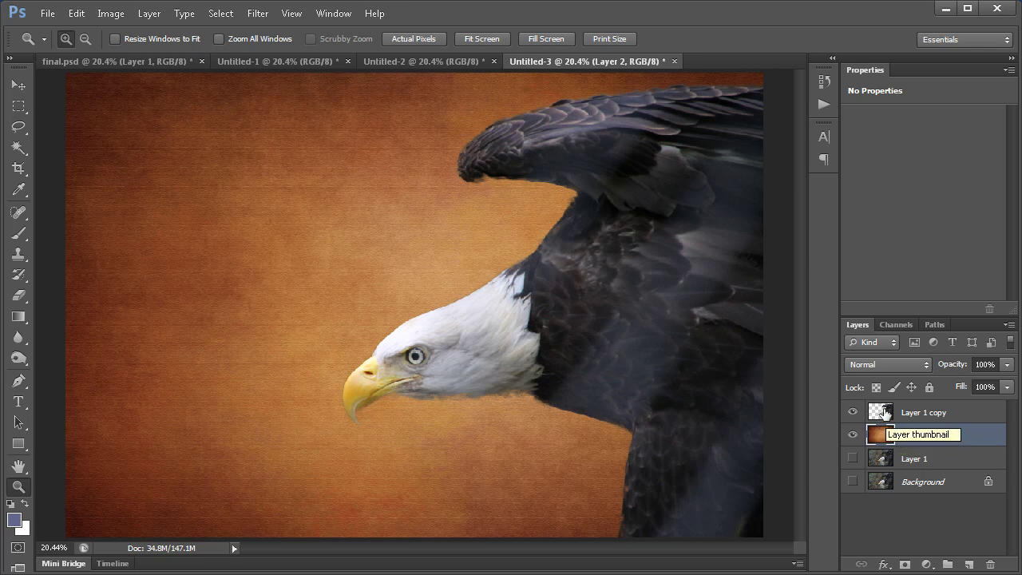
# Paste the whole Untitled-1 grunge texture into Untitled-3 as top Layer 3, blended in Soft Light.
pyautogui.click(880, 412)
pyautogui.click(274, 62)
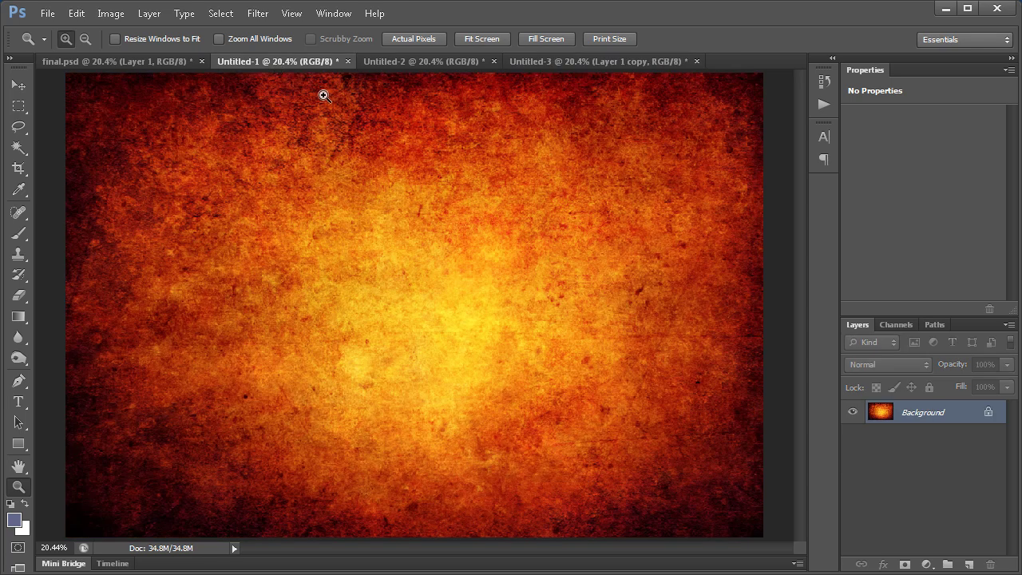
pyautogui.hotkey('ctrl', 'a')
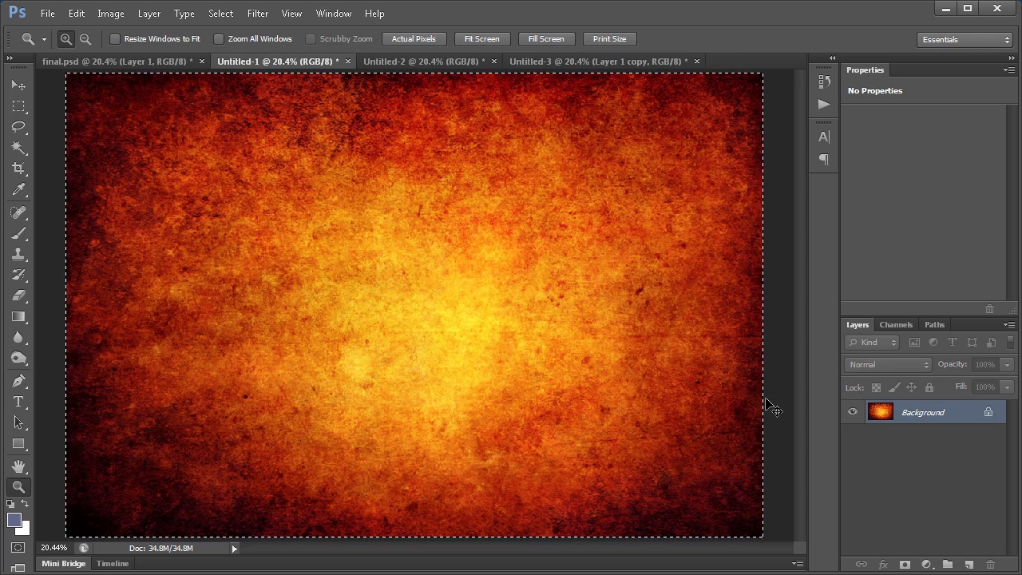
pyautogui.hotkey('ctrl', 'c')
pyautogui.hotkey('ctrl', 'Tab')
pyautogui.hotkey('ctrl', 'Tab')
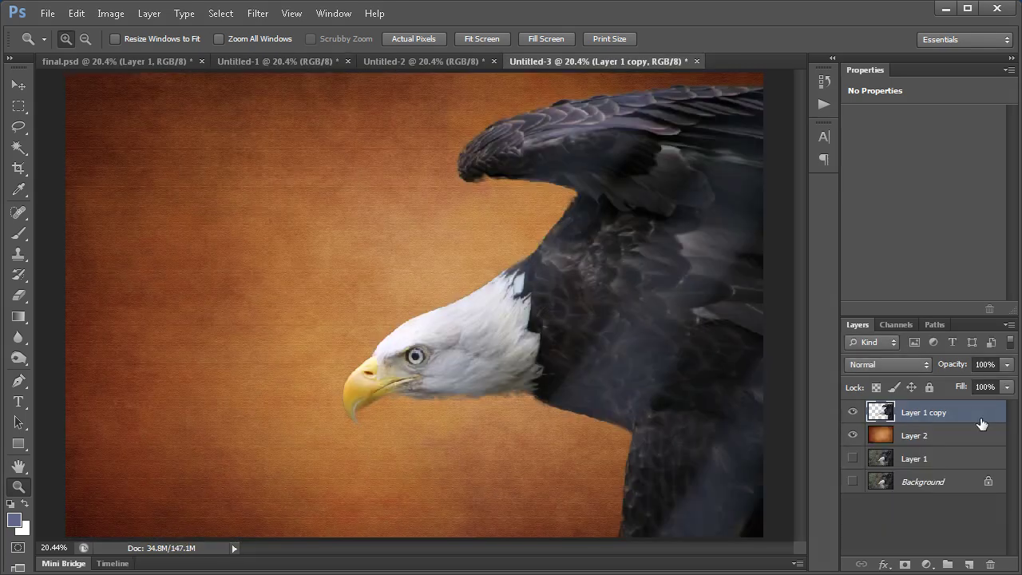
pyautogui.hotkey('ctrl', 'v')
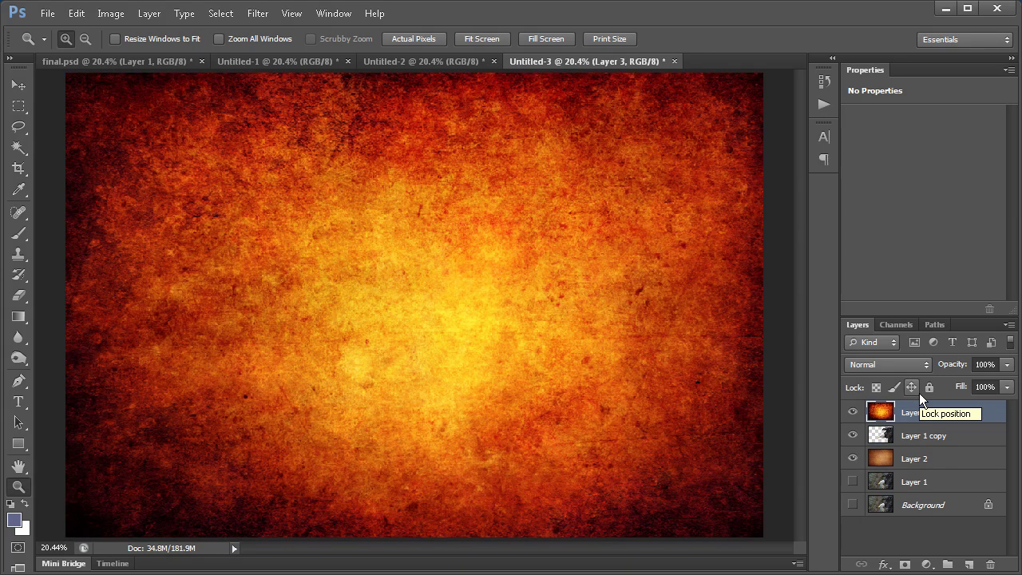
pyautogui.click(883, 365)
pyautogui.click(865, 158)
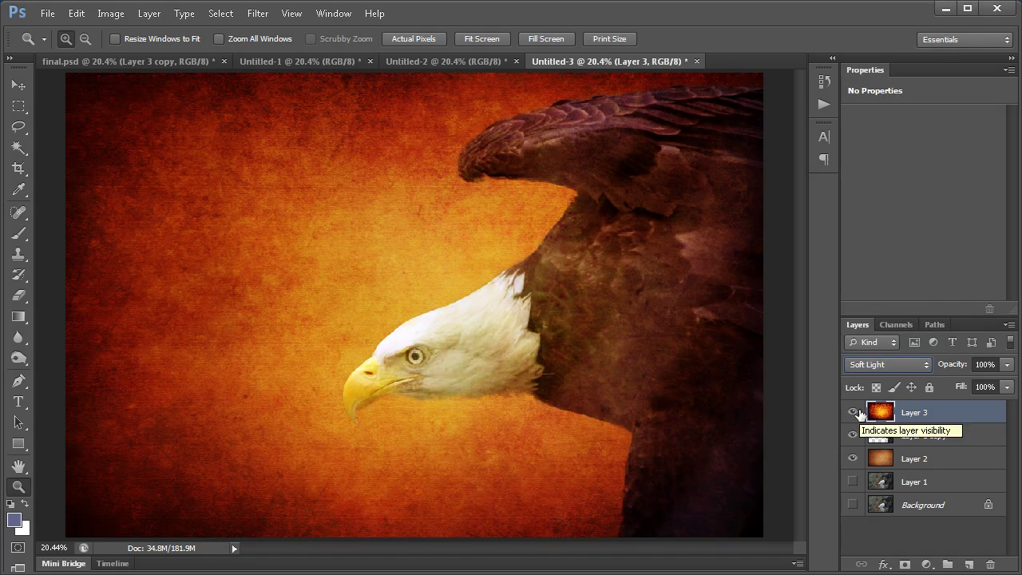
# Duplicate the eagle layer above the grunge texture and set the copy to Soft Light.
pyautogui.click(880, 435)
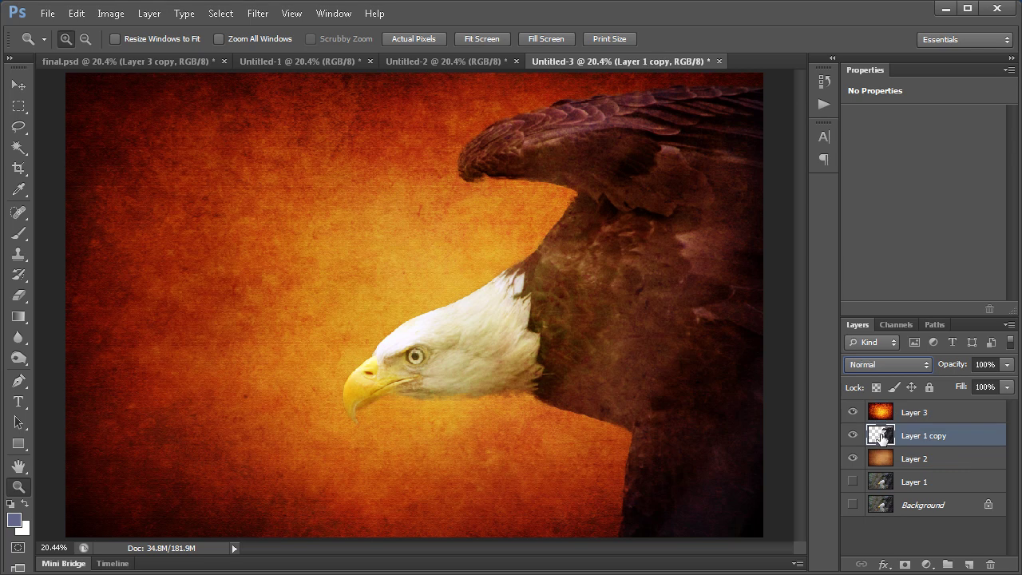
pyautogui.moveTo(880, 435); pyautogui.dragTo(898, 412)
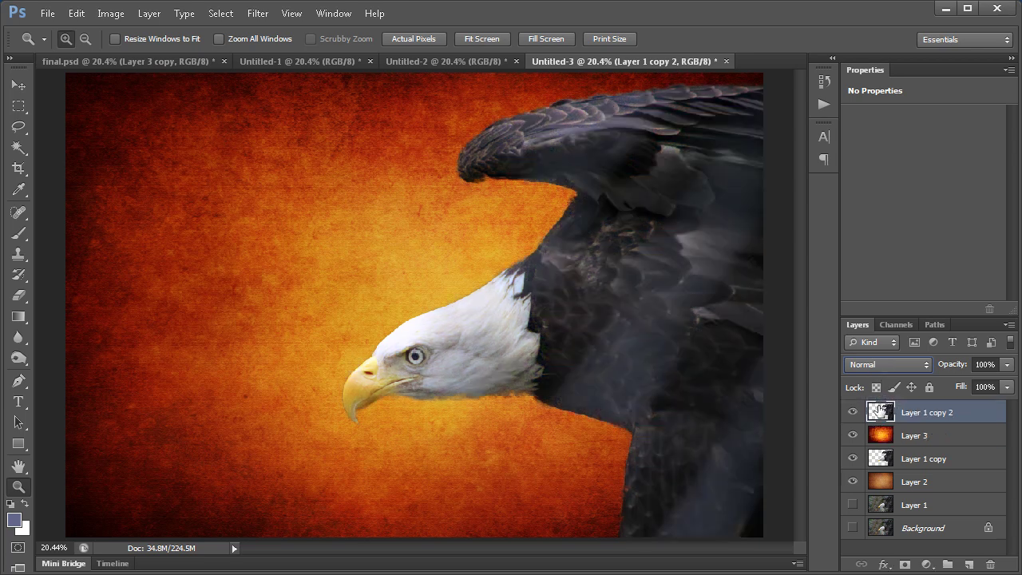
pyautogui.click(874, 364)
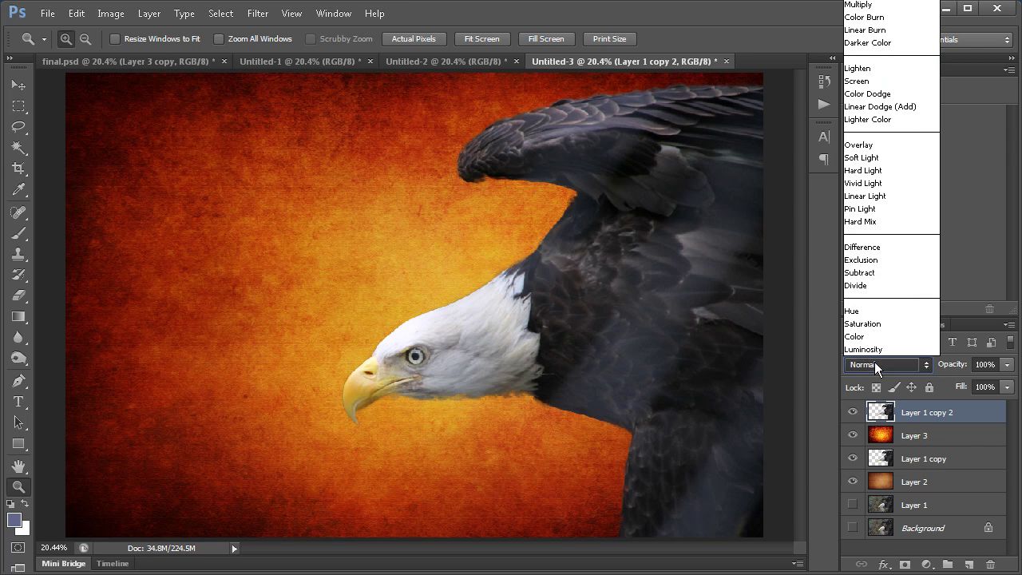
pyautogui.click(867, 159)
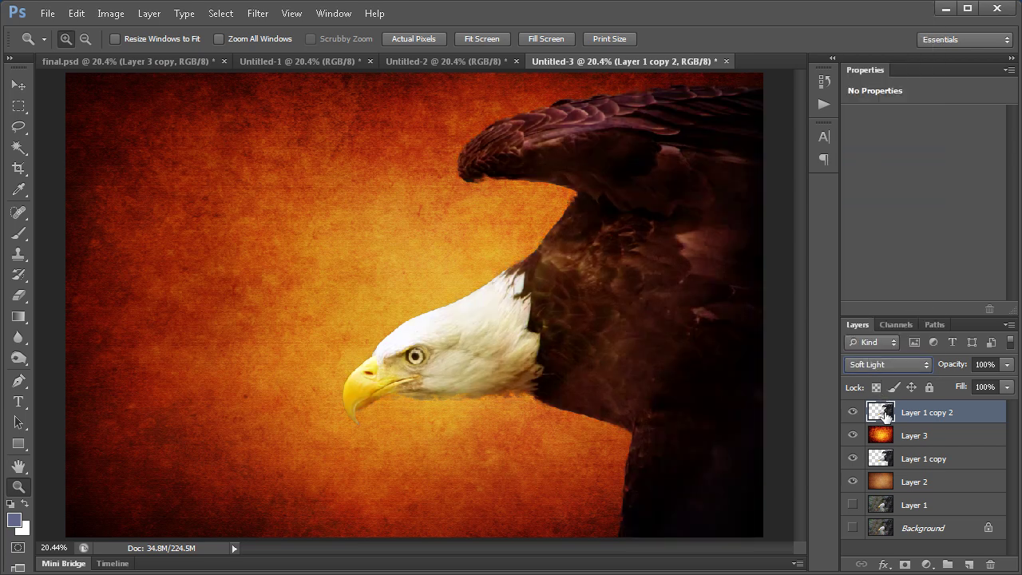
# Compare the Soft Light eagle hidden and shown, then duplicate it as Layer 1 copy 3.
pyautogui.click(853, 413)
pyautogui.click(853, 412)
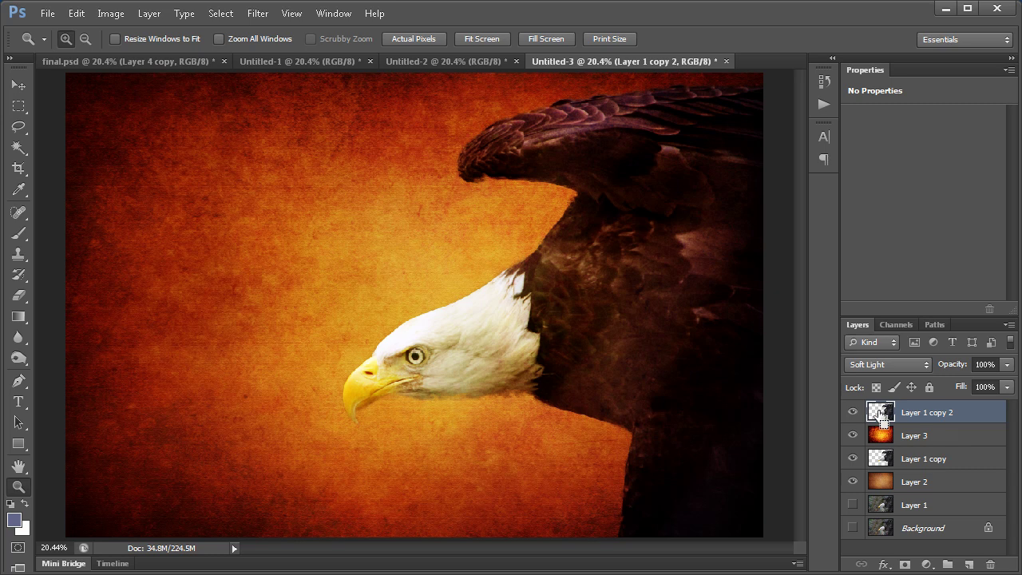
pyautogui.hotkey('ctrl', 'j')
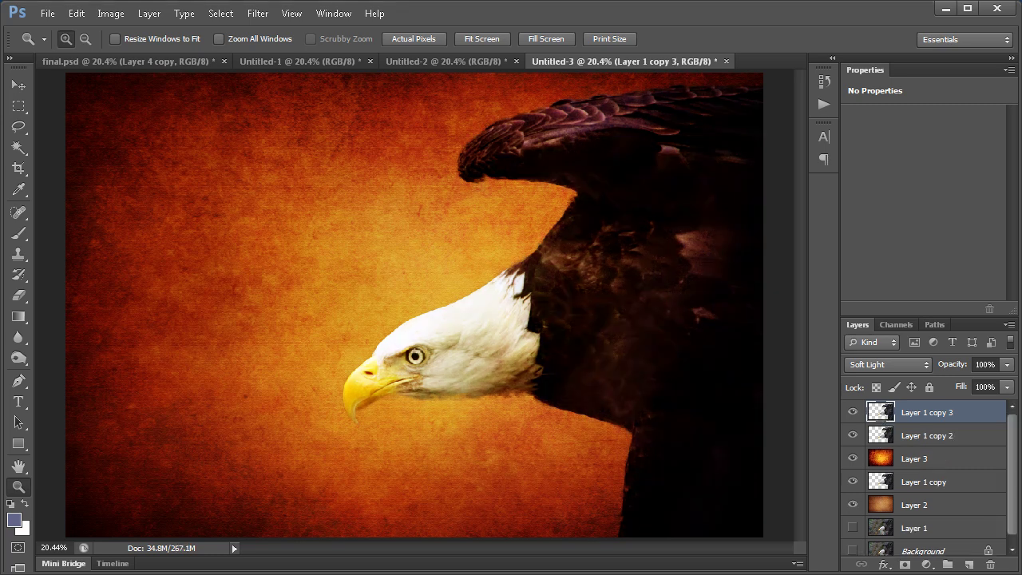
pyautogui.click(257, 13)
# Apply Topaz Adjust 5's Clarity preset from the Adjust 4 Preset List to Layer 1 copy 3.
pyautogui.moveTo(354, 304)
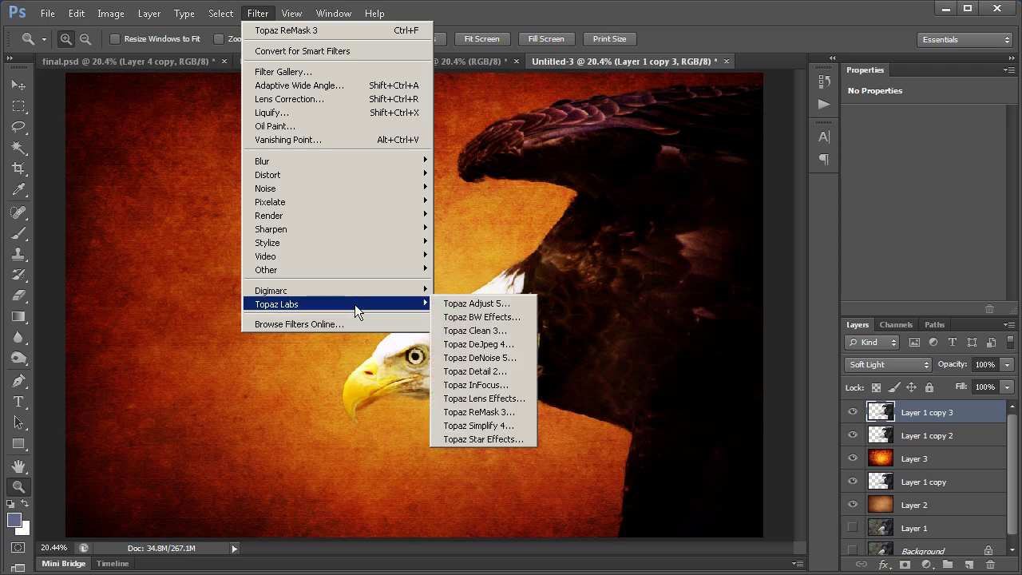
pyautogui.click(460, 304)
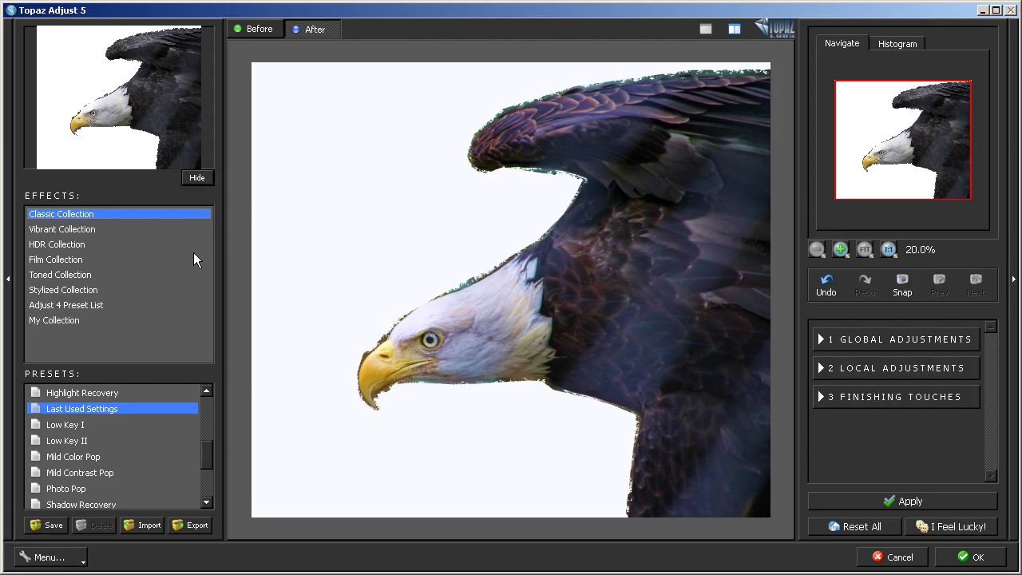
pyautogui.click(66, 304)
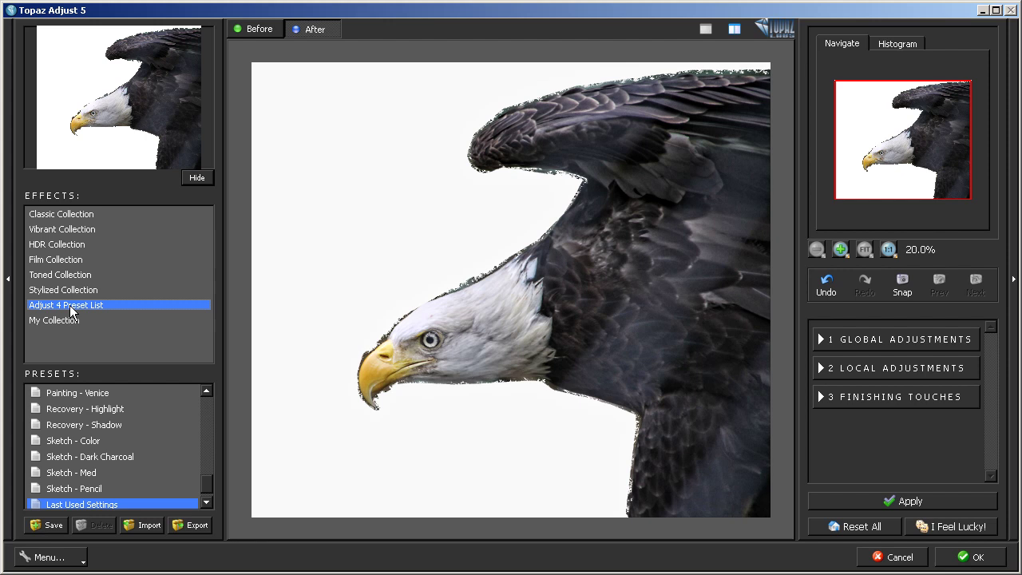
pyautogui.moveTo(206, 484); pyautogui.dragTo(206, 460)
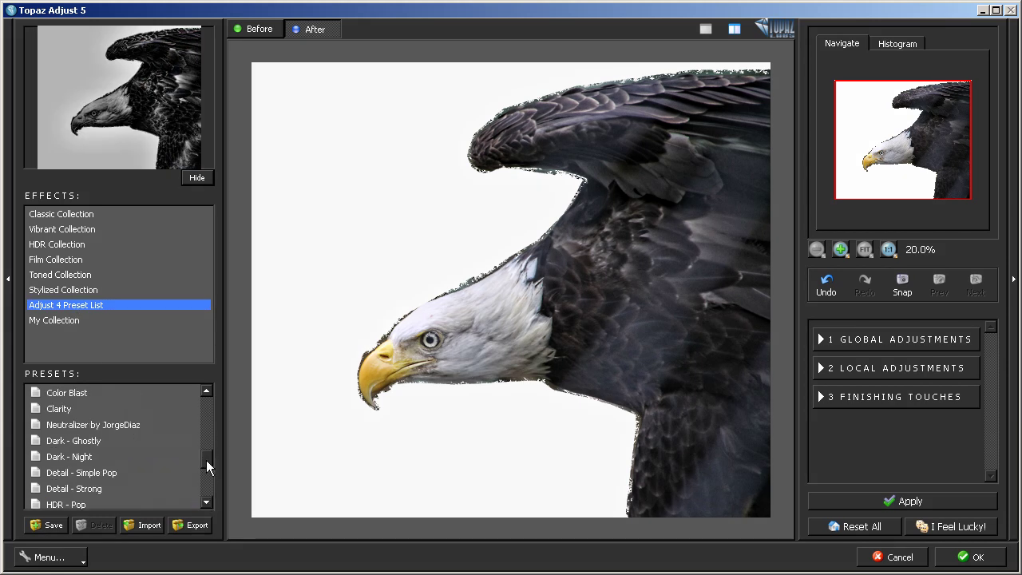
pyautogui.click(64, 409)
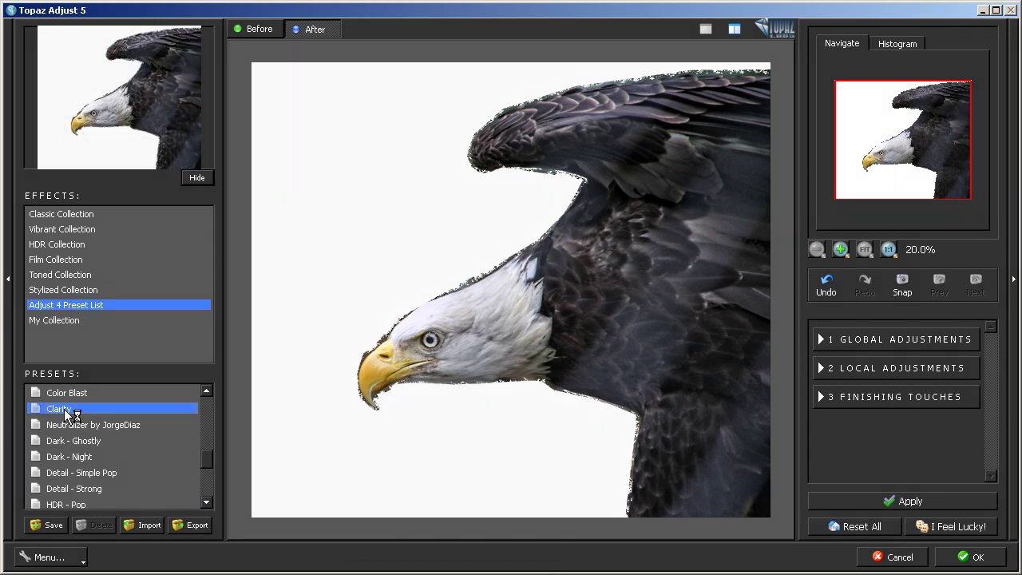
pyautogui.click(936, 556)
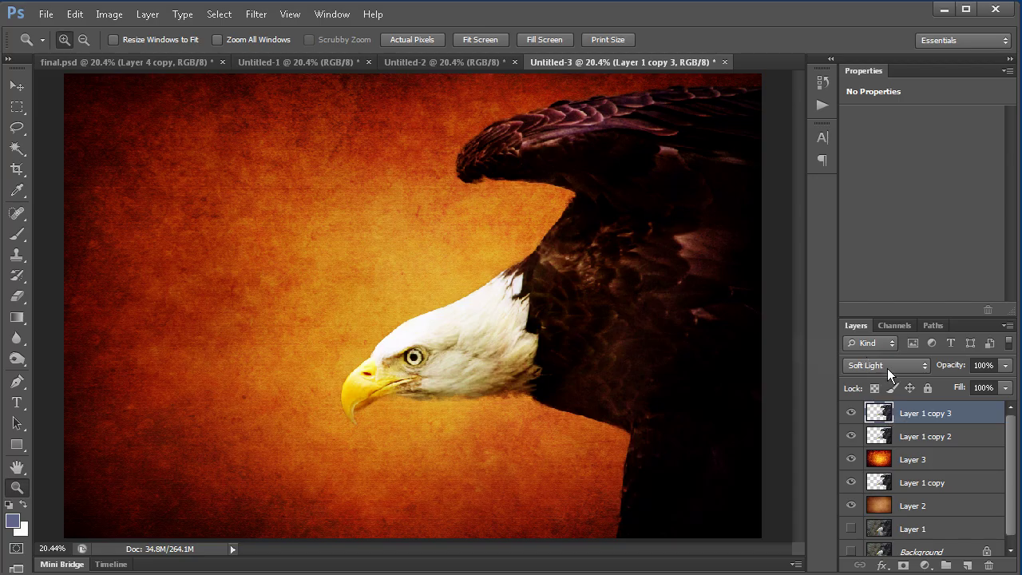
# Switch Layer 1 copy 3's blend mode from Soft Light to Luminosity.
pyautogui.click(892, 364)
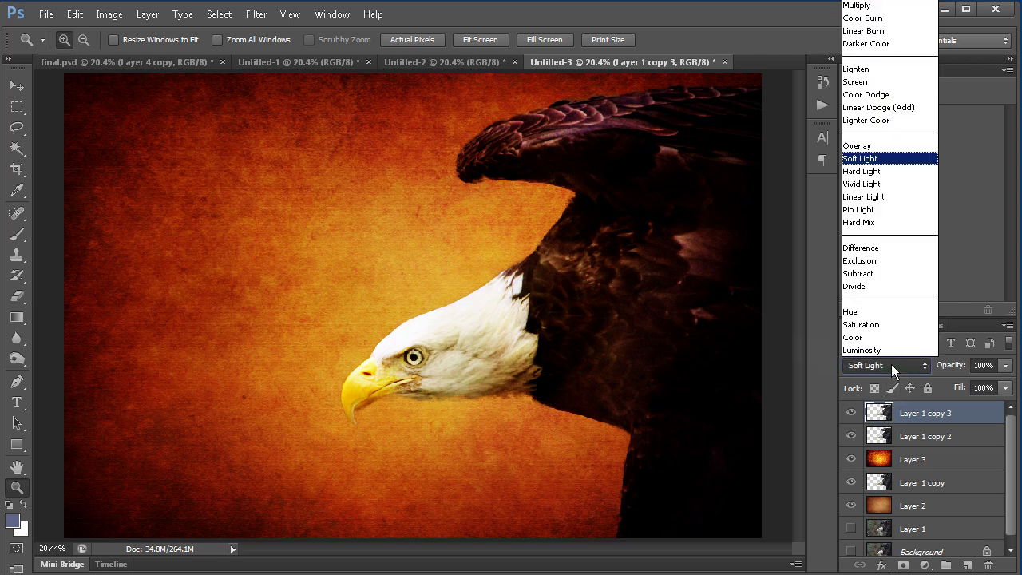
pyautogui.click(884, 349)
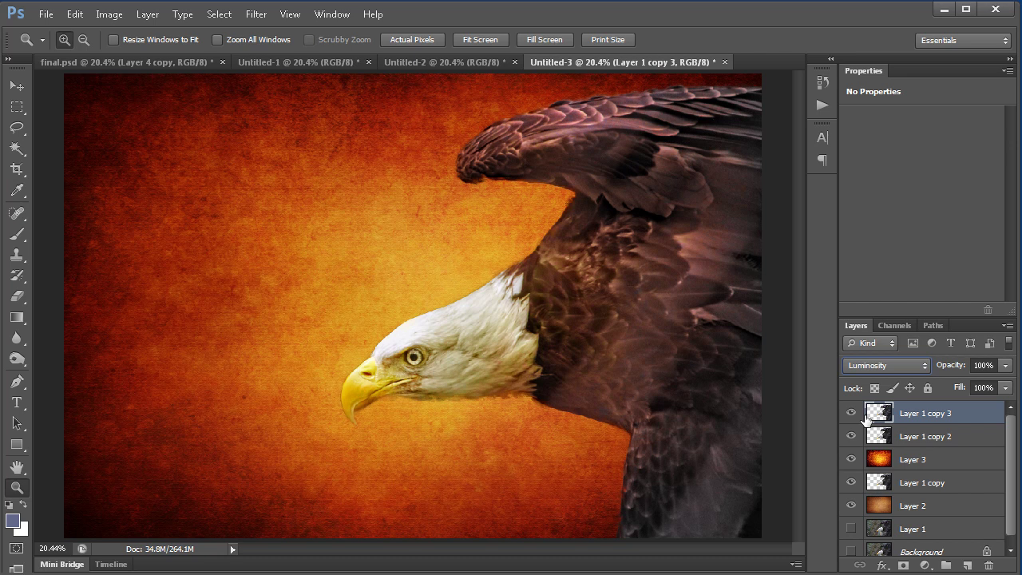
# Add an inverted black mask to the clarity copy and ready a white brush at 25% opacity.
pyautogui.click(903, 566)
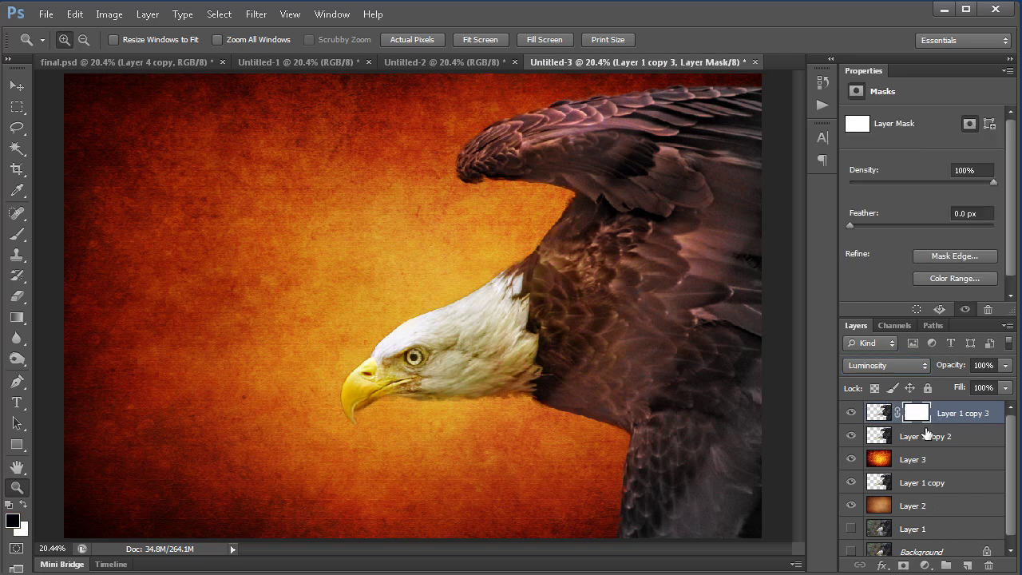
pyautogui.hotkey('ctrl', 'i')
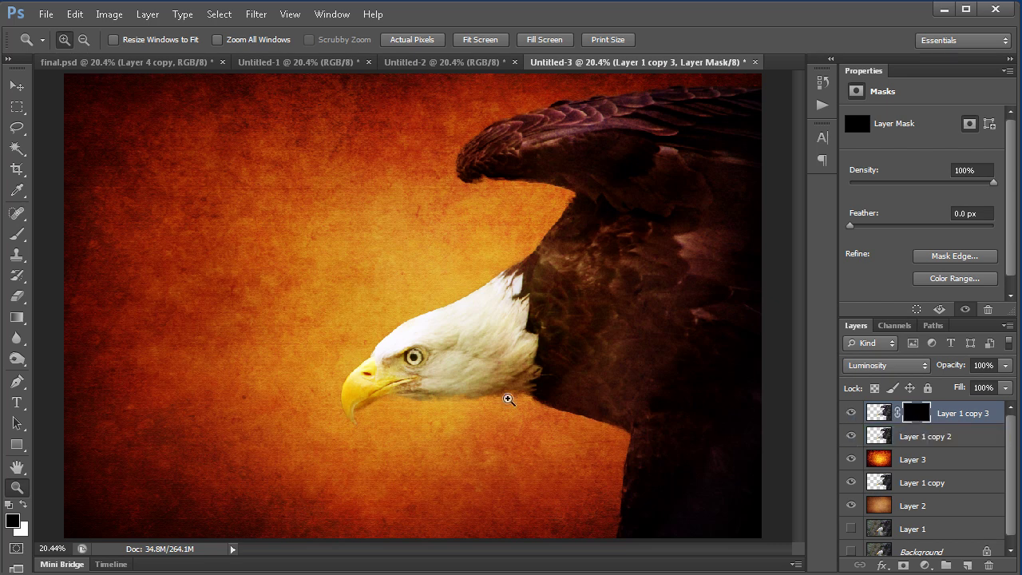
pyautogui.click(16, 234)
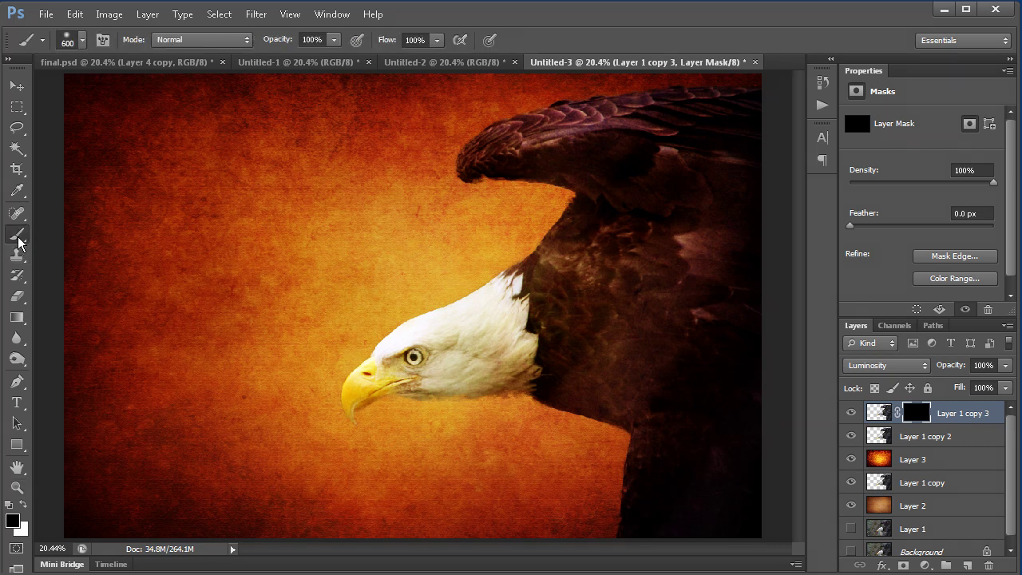
pyautogui.click(24, 505)
pyautogui.click(916, 413)
pyautogui.press('[')
pyautogui.press('[')
pyautogui.click(311, 39)
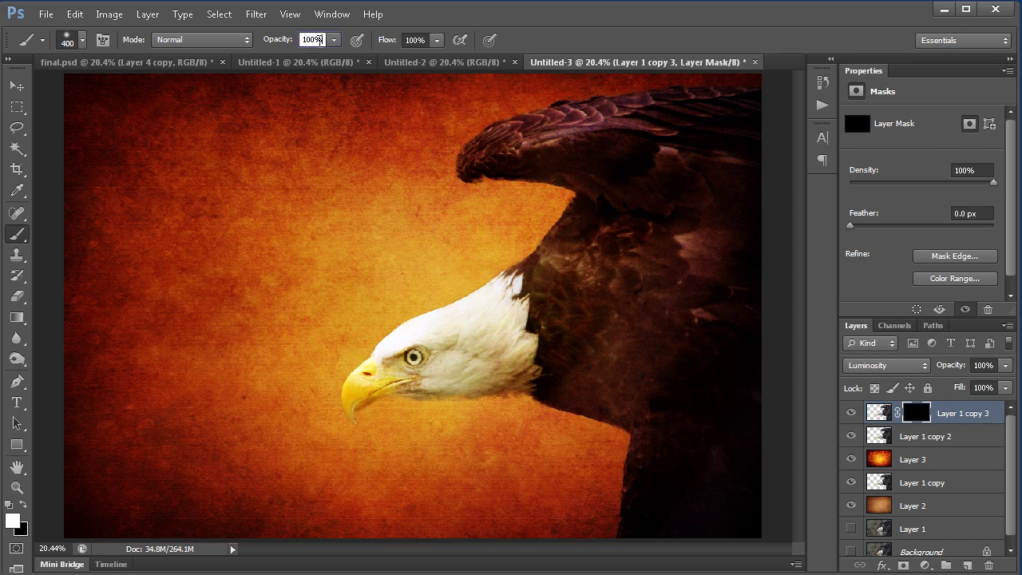
pyautogui.write('25')
pyautogui.press('Return')
# Paint clarity back over the eagle's head and beak, then hide the layer to compare.
pyautogui.moveTo(469, 340); pyautogui.dragTo(391, 358)
pyautogui.press('[')
pyautogui.press('[')
pyautogui.moveTo(455, 337)
pyautogui.mouseDown()
pyautogui.moveTo(390, 352)
pyautogui.moveTo(396, 368)
pyautogui.moveTo(417, 331)
pyautogui.moveTo(507, 316)
pyautogui.moveTo(501, 358)
pyautogui.moveTo(517, 284)
pyautogui.moveTo(501, 304)
pyautogui.mouseUp()
pyautogui.press('[')
pyautogui.press('[')
pyautogui.press('[')
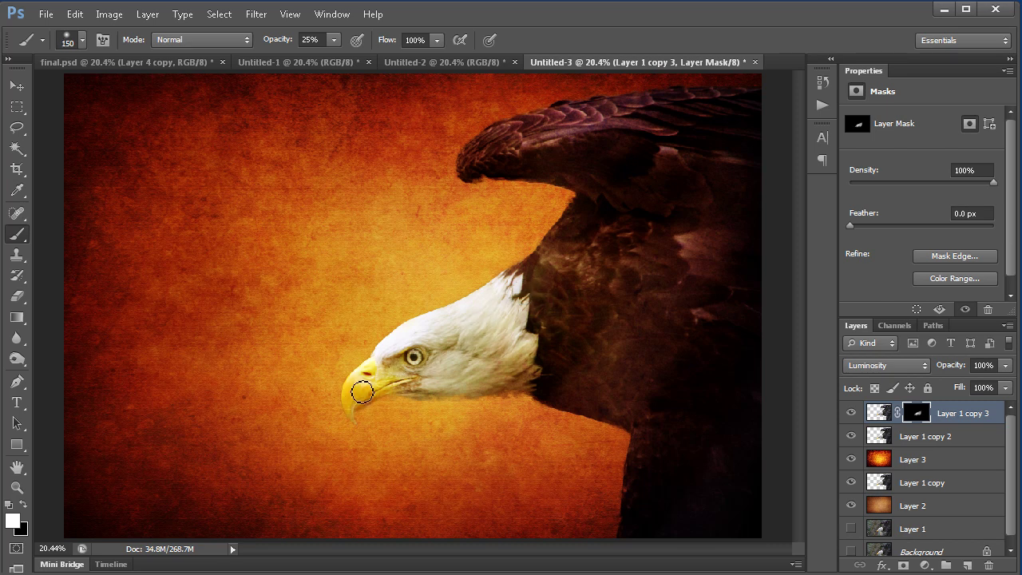
pyautogui.press(']')
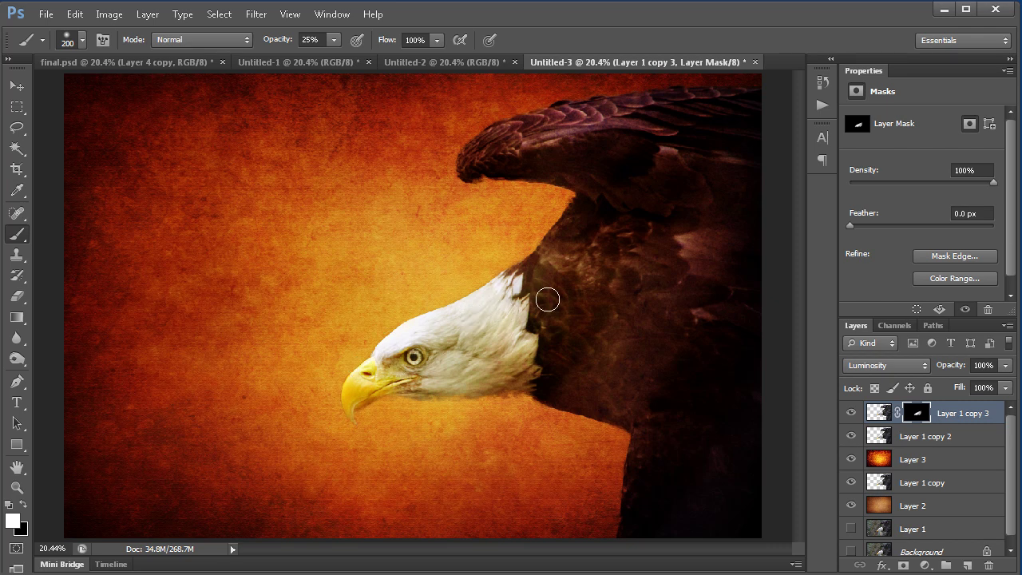
pyautogui.click(852, 413)
# Show the clarity copy again and add a Curves layer with midpoint pulled to input 111, output 96.
pyautogui.click(851, 412)
pyautogui.click(925, 565)
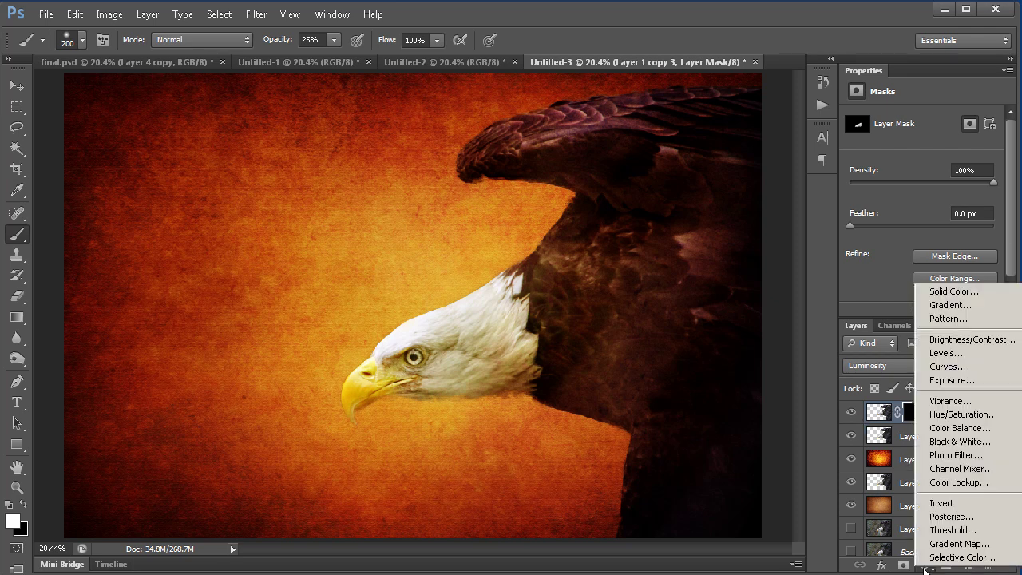
pyautogui.click(947, 367)
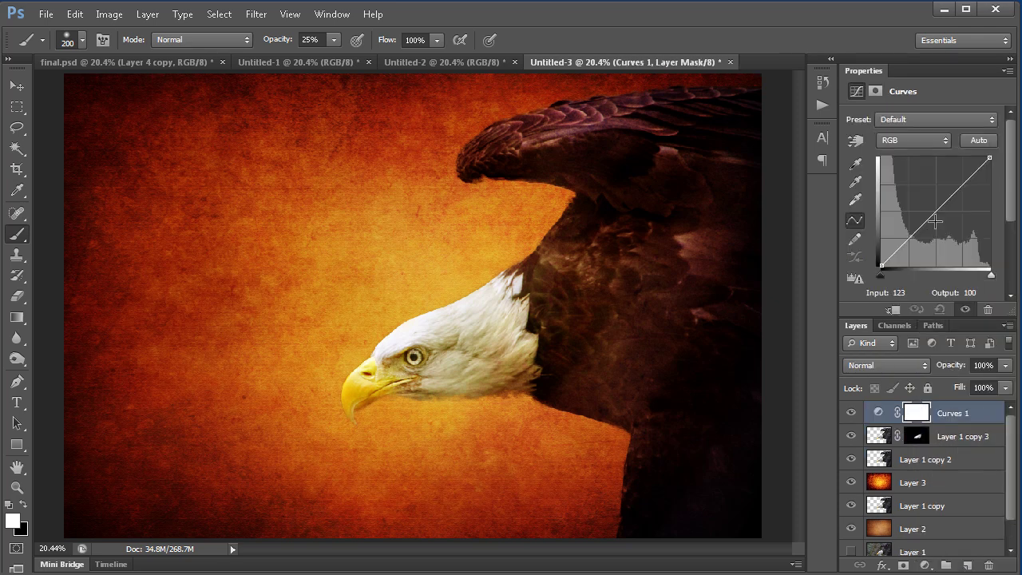
pyautogui.moveTo(937, 211); pyautogui.dragTo(929, 224)
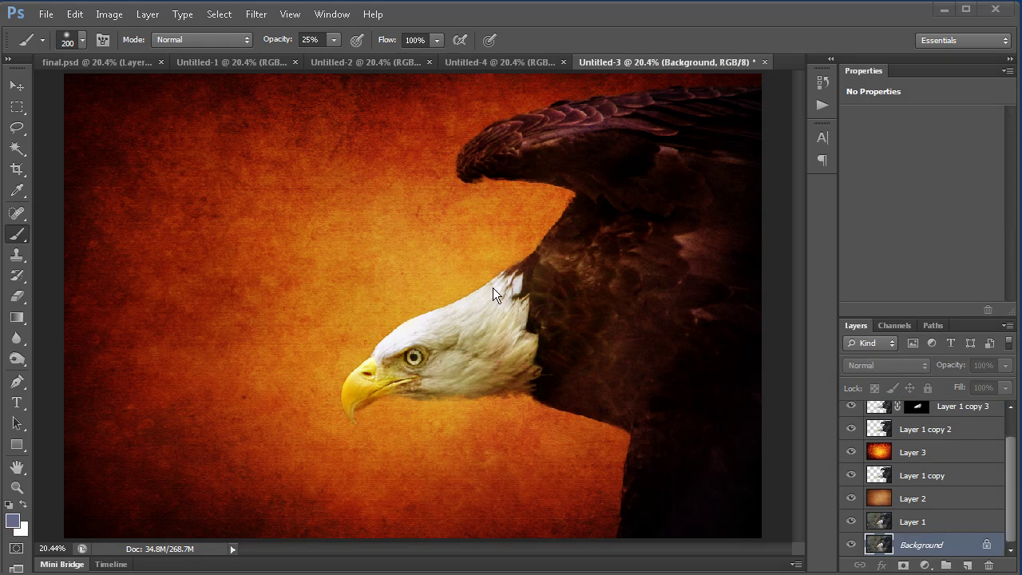
pyautogui.click(498, 61)
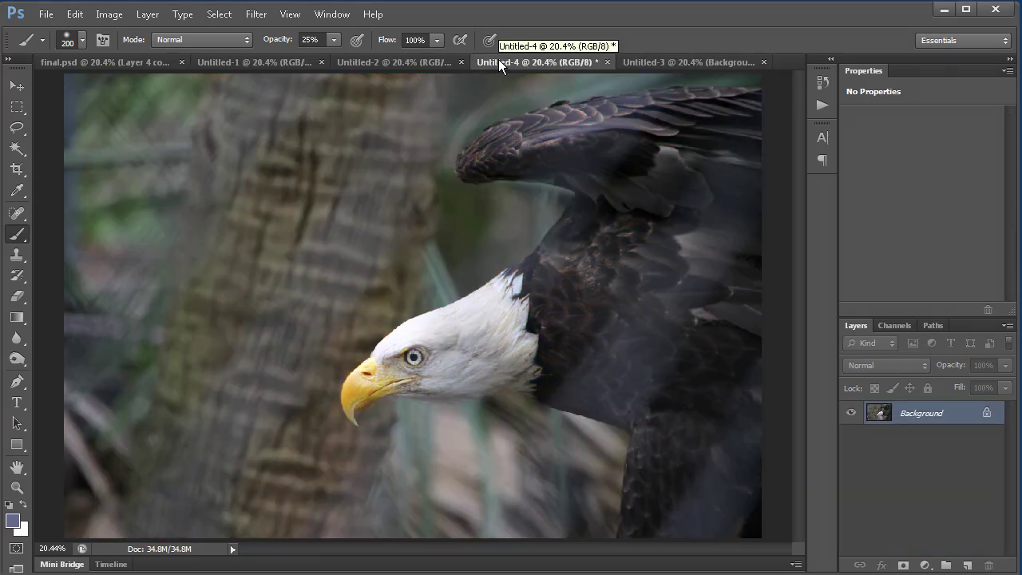
pyautogui.click(405, 64)
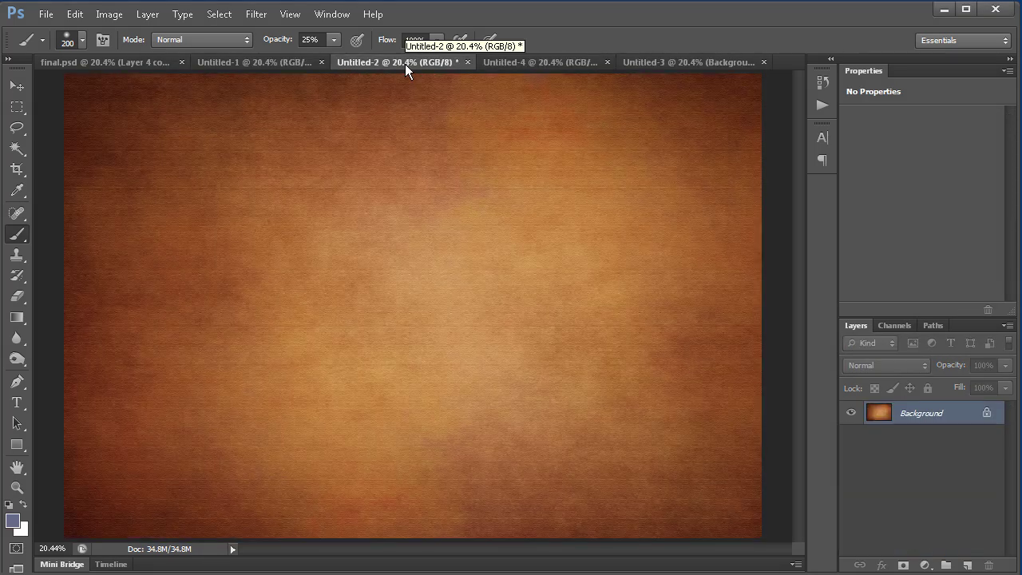
pyautogui.click(261, 62)
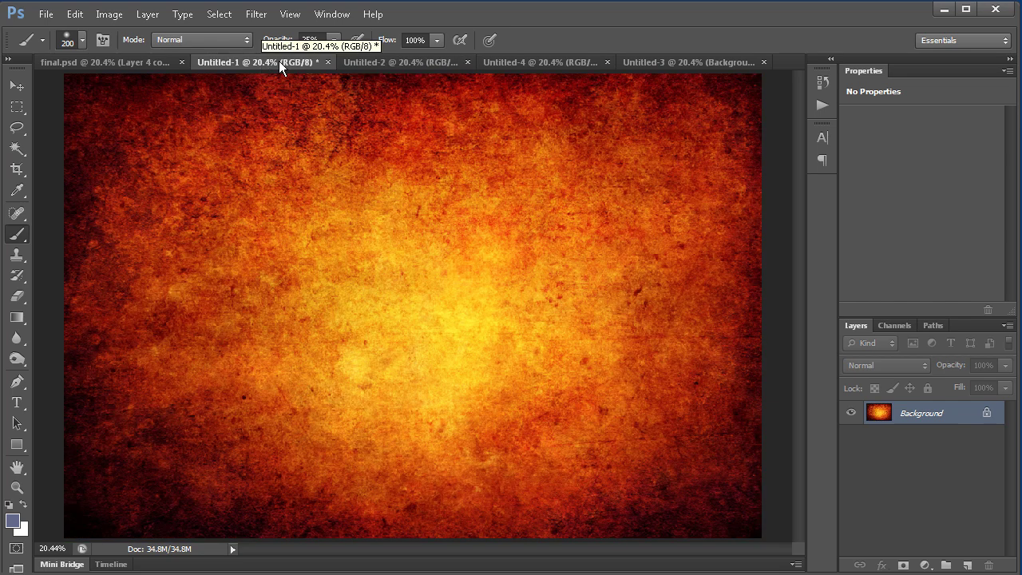
pyautogui.click(653, 60)
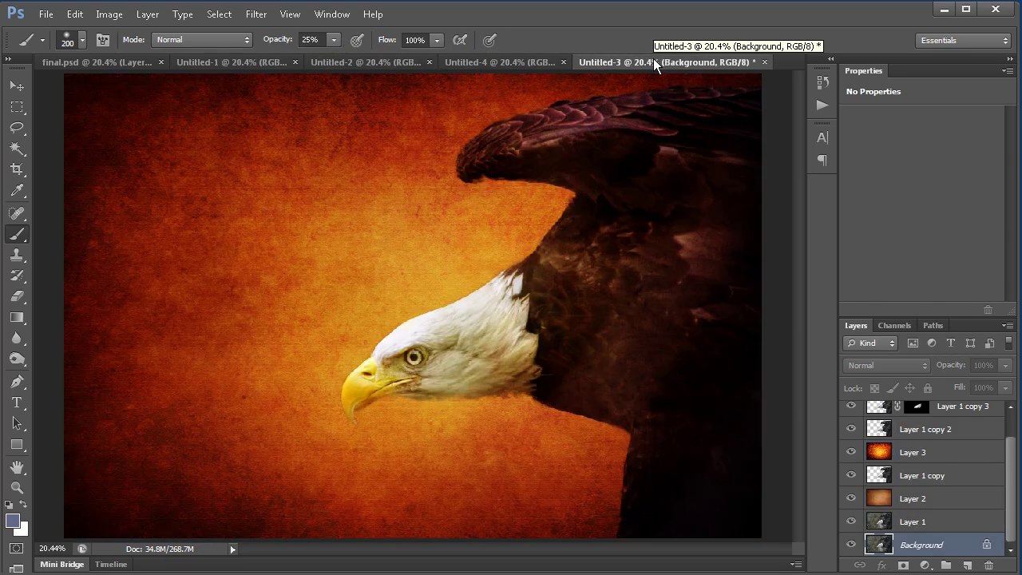